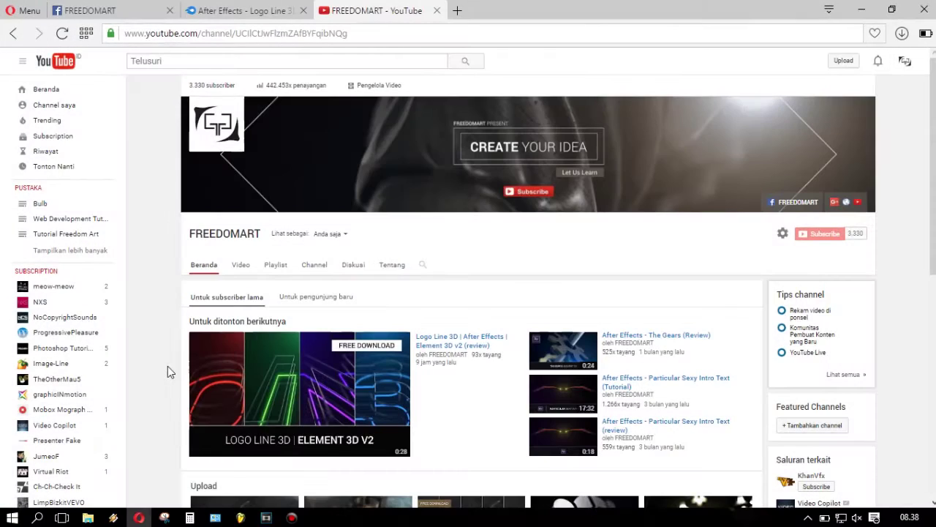
Step: Open the Logo Line 3D review video and follow the description's MediaFire project-file link
{"action": "left_click", "coordinate": [450, 341]}
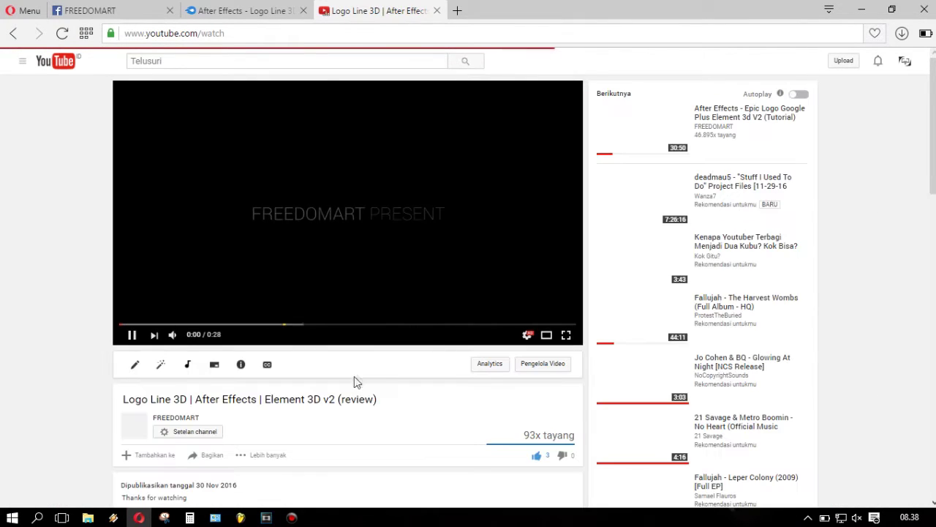
{"action": "scroll", "coordinate": [352, 394], "scroll_direction": "down", "scroll_amount": 2}
{"action": "left_click", "coordinate": [354, 428]}
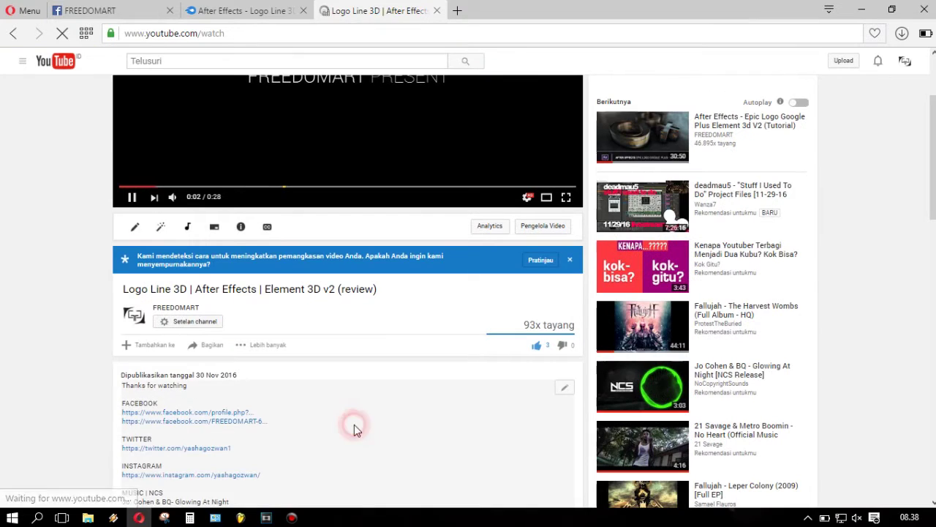
{"action": "scroll", "coordinate": [354, 430], "scroll_direction": "down", "scroll_amount": 2}
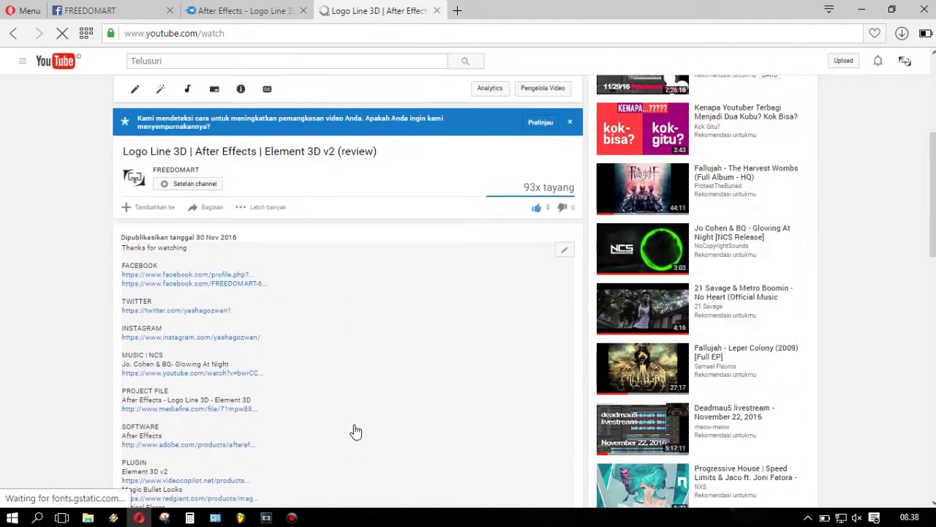
{"action": "left_click", "coordinate": [231, 409]}
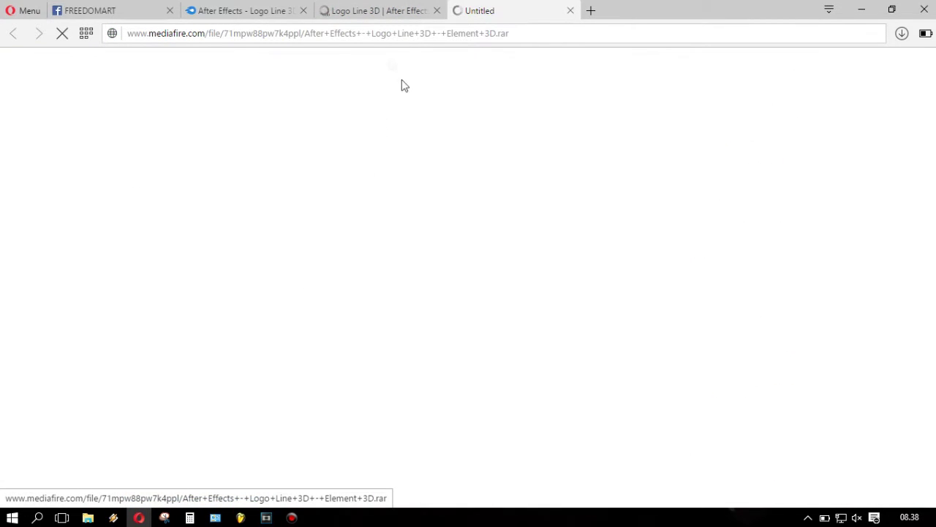
Step: Download the 58.39 KB Logo Line 3D archive from MediaFire and open it in WinRAR
{"action": "left_click", "coordinate": [401, 13]}
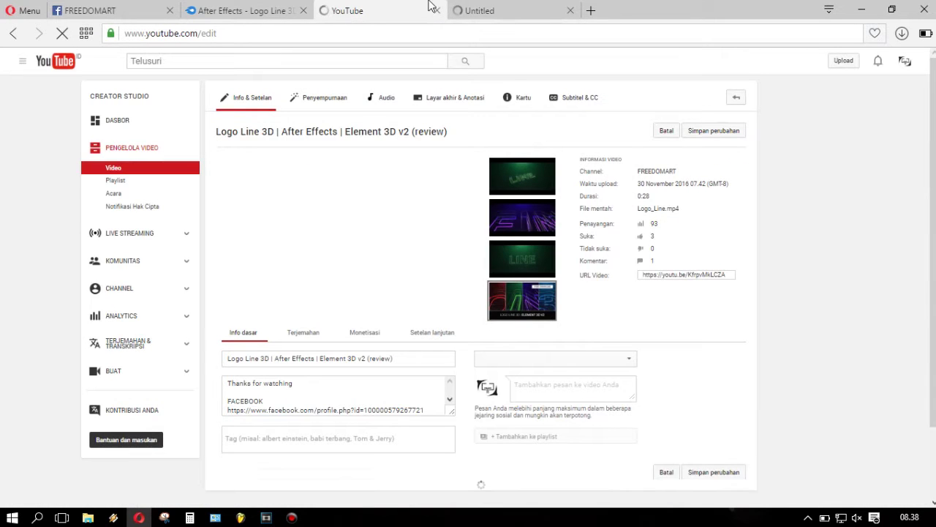
{"action": "left_click", "coordinate": [504, 11]}
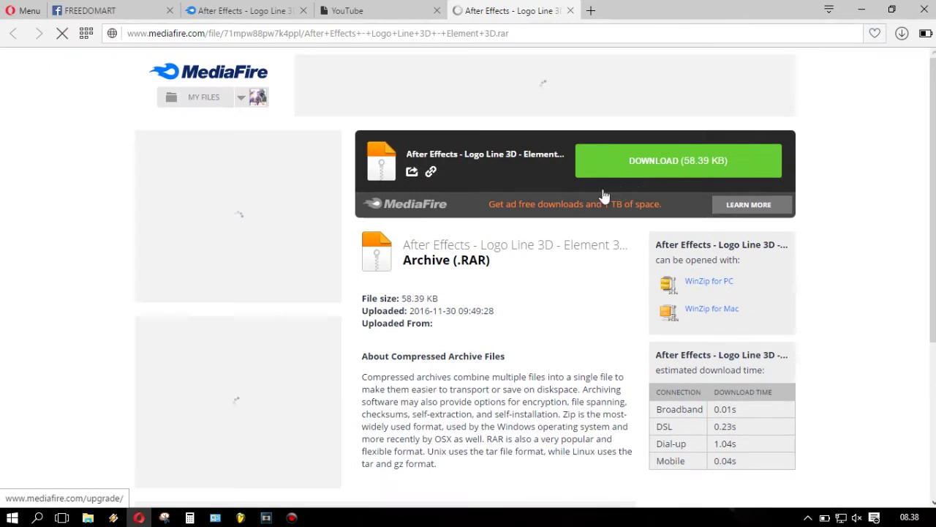
{"action": "left_click", "coordinate": [635, 162]}
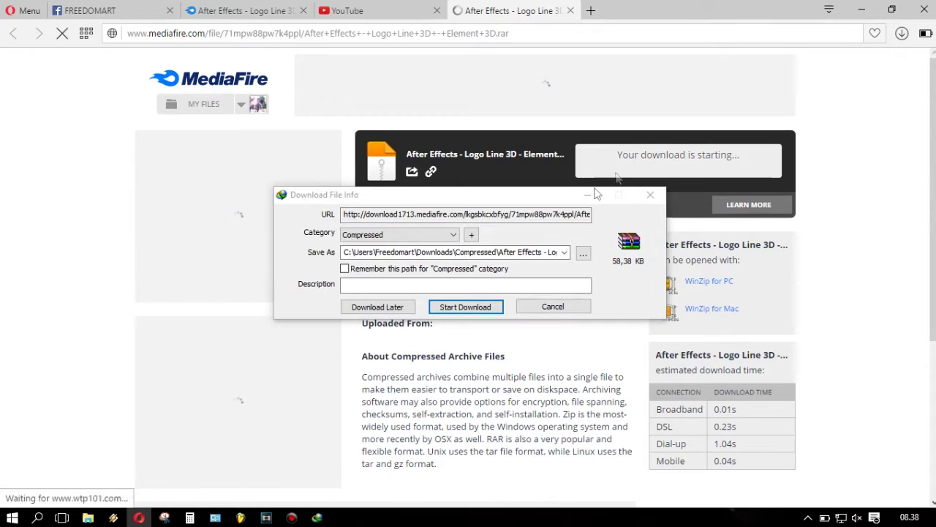
{"action": "left_click", "coordinate": [471, 311]}
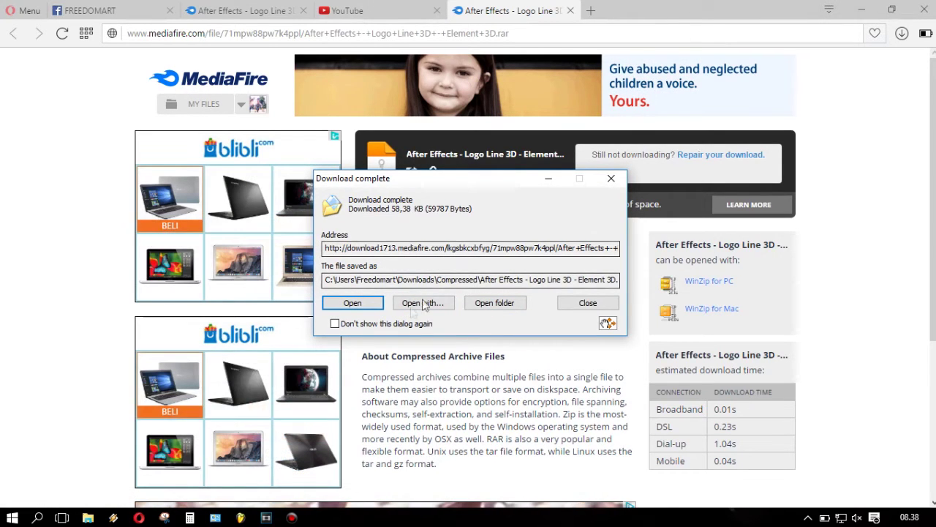
{"action": "left_click", "coordinate": [352, 303]}
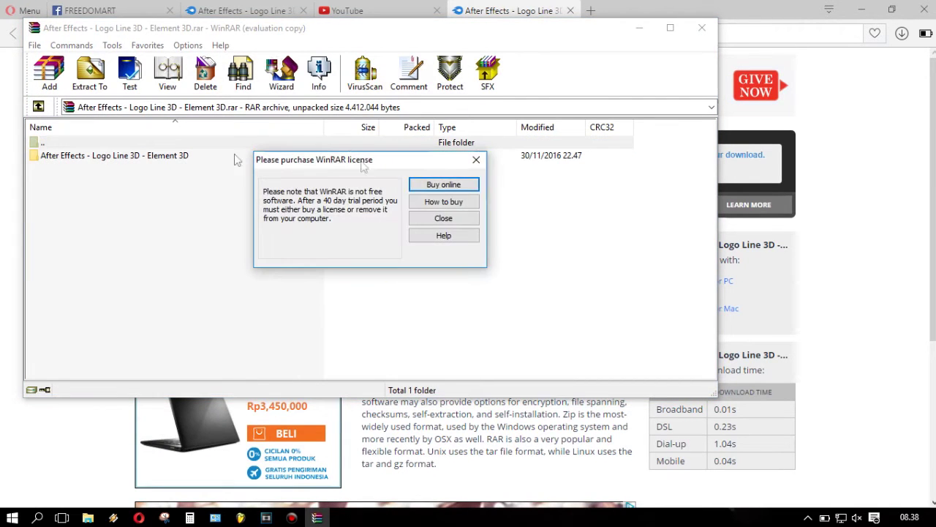
Step: Extract the 'After Effects - Logo Line 3D - Element 3D' folder to the desktop and open it
{"action": "left_click", "coordinate": [443, 220]}
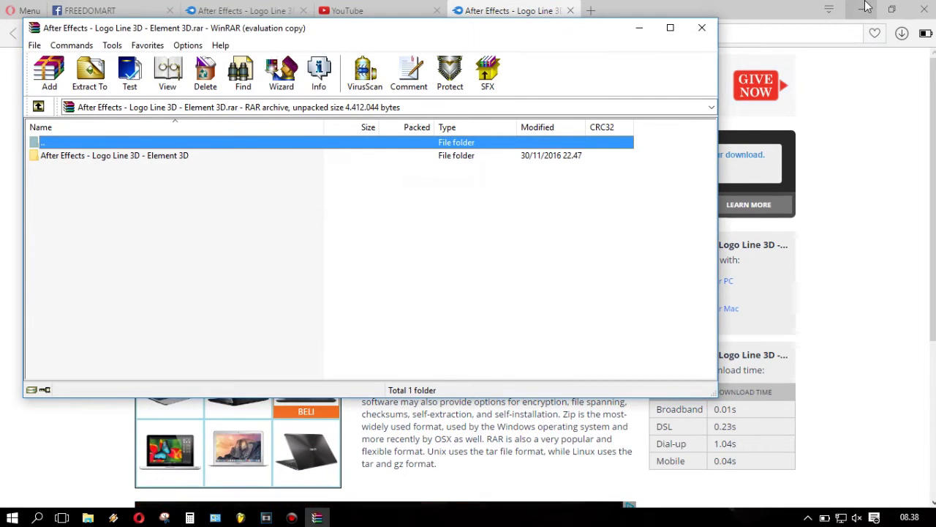
{"action": "left_click", "coordinate": [865, 6]}
{"action": "mouse_move", "coordinate": [489, 39]}
{"action": "left_mouse_down"}
{"action": "mouse_move", "coordinate": [471, 17]}
{"action": "mouse_move", "coordinate": [463, 22]}
{"action": "left_mouse_up"}
{"action": "left_click_drag", "start_coordinate": [110, 139], "coordinate": [767, 324]}
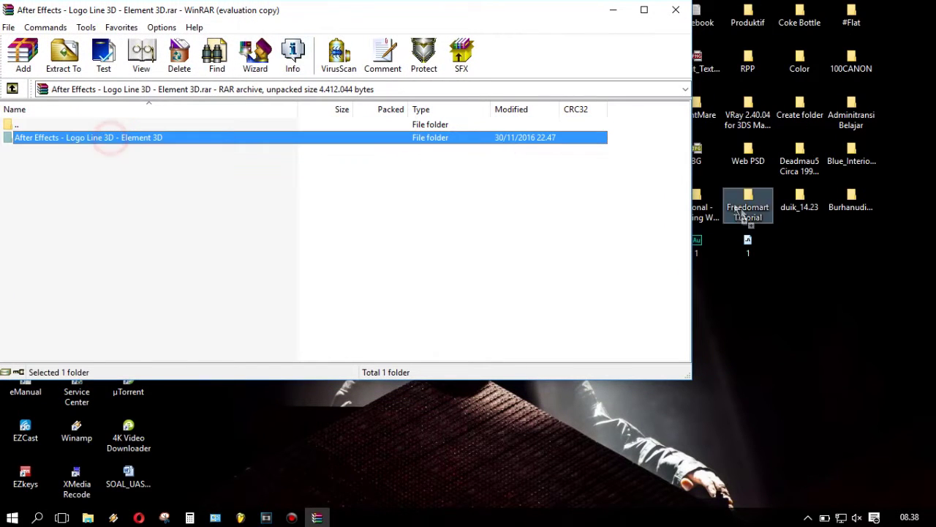
{"action": "left_click_drag", "start_coordinate": [450, 432], "coordinate": [451, 432]}
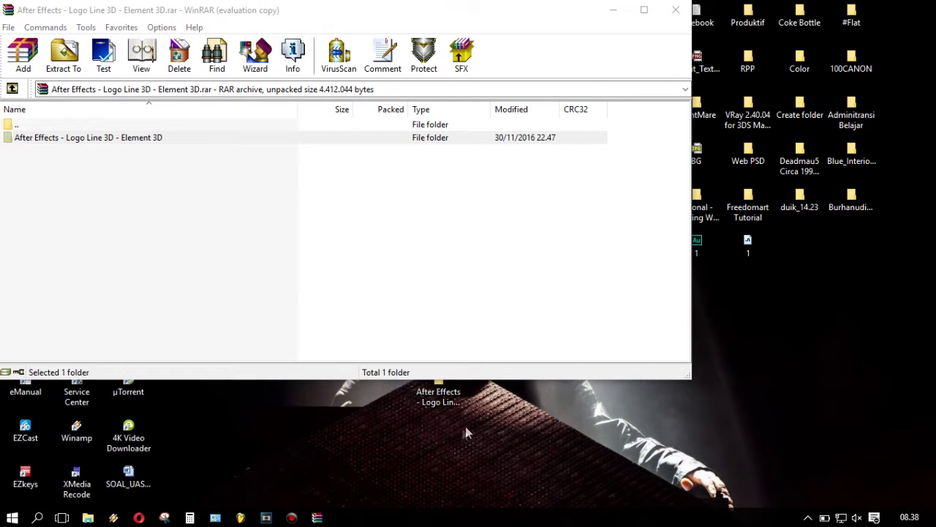
{"action": "left_click", "coordinate": [662, 15]}
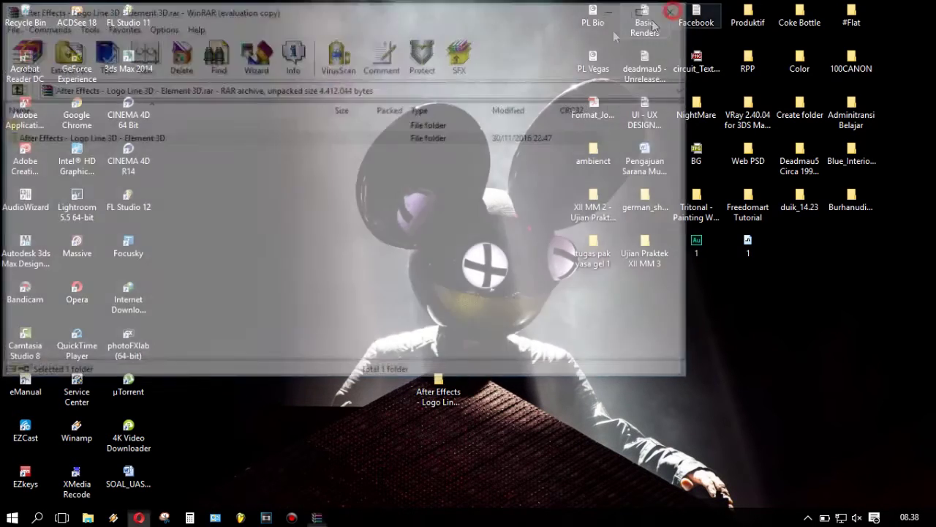
{"action": "double_click", "coordinate": [448, 404]}
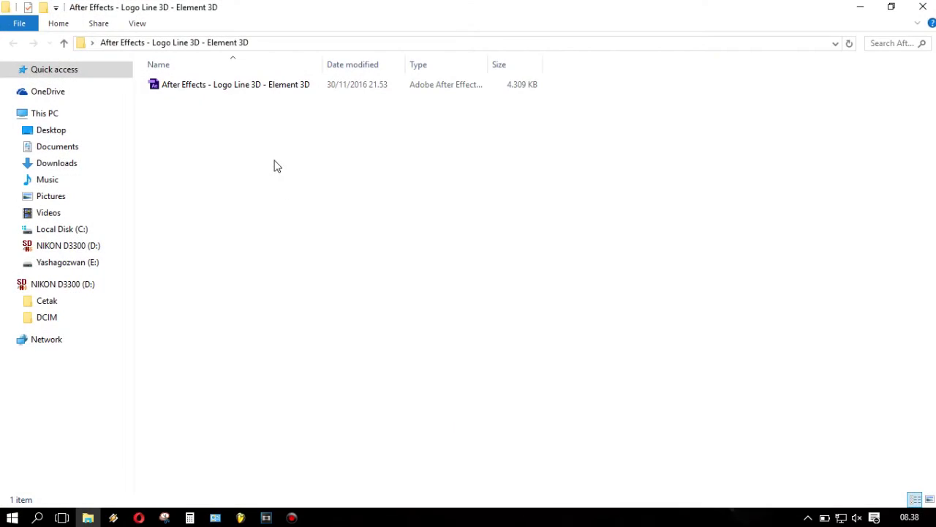
Step: Launch the Logo Line 3D .aep project in After Effects CS6 and minimize Explorer
{"action": "double_click", "coordinate": [241, 86]}
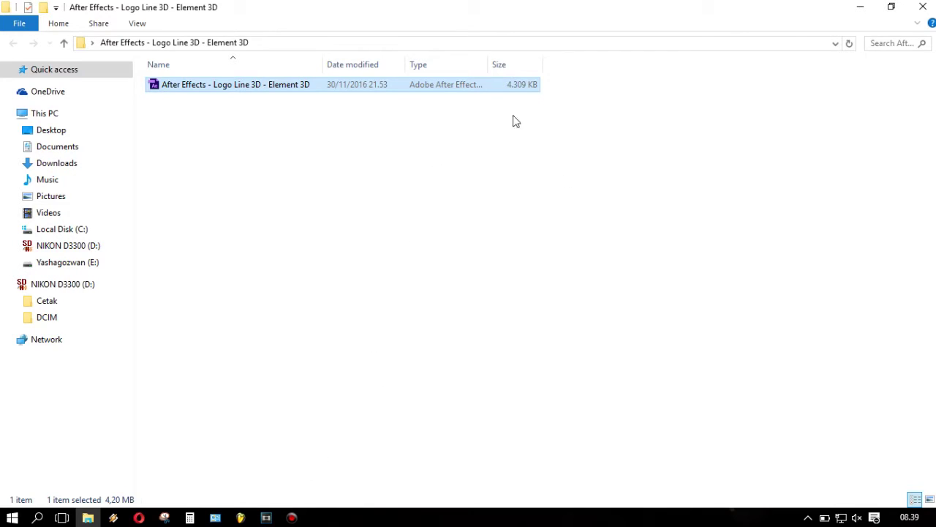
{"action": "left_click", "coordinate": [373, 134]}
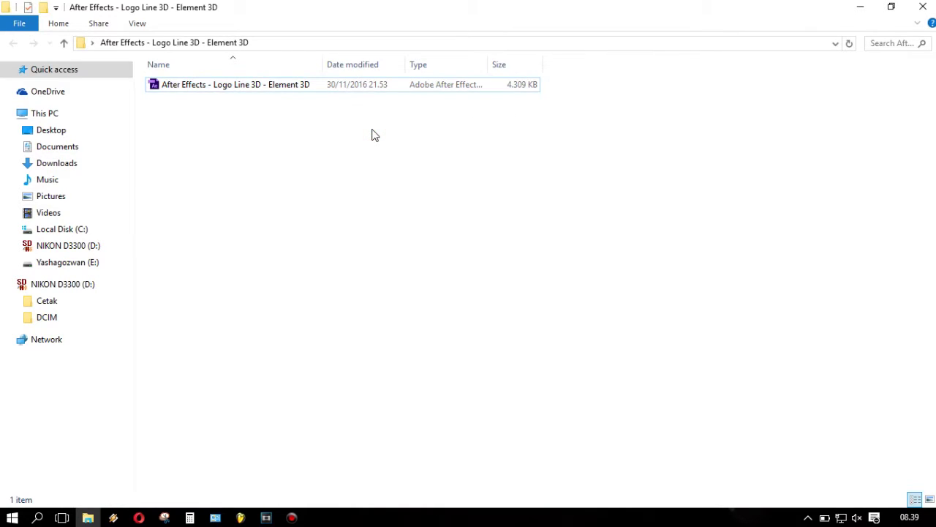
{"action": "double_click", "coordinate": [236, 84]}
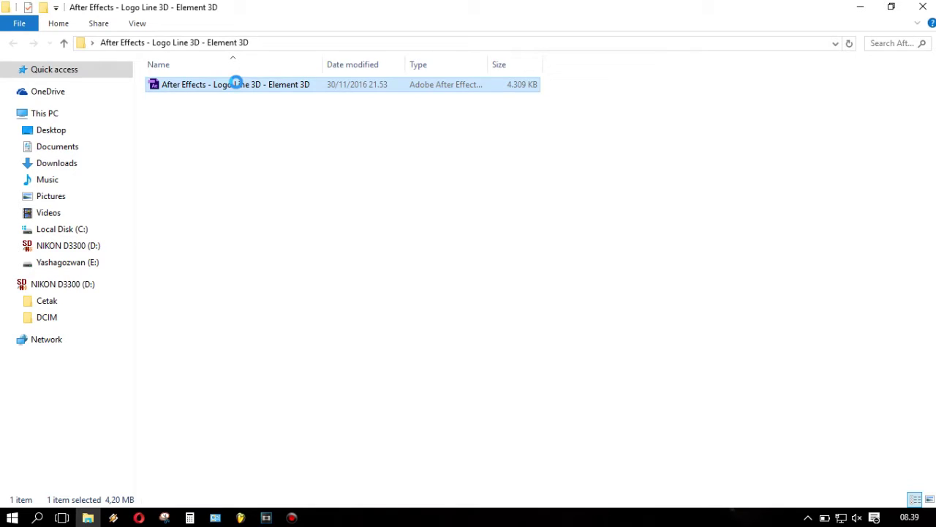
{"action": "right_click", "coordinate": [236, 84]}
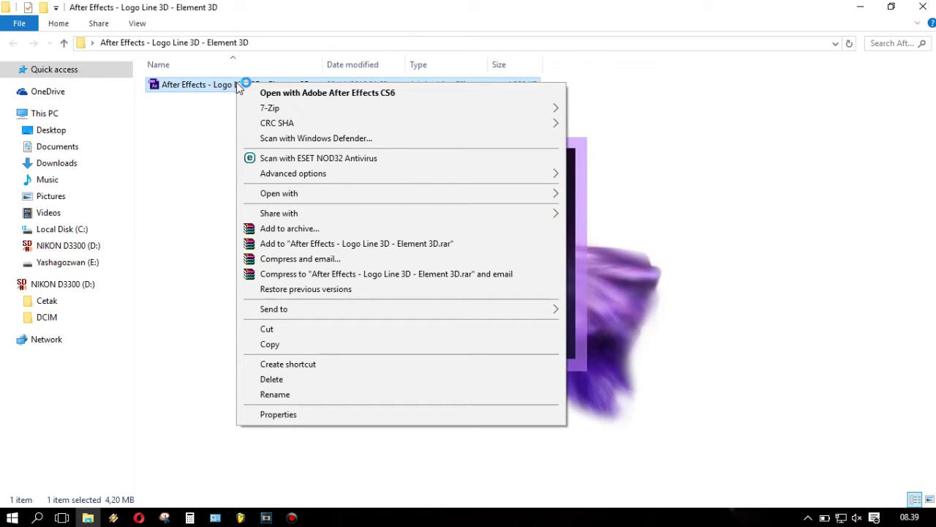
{"action": "left_click", "coordinate": [727, 6]}
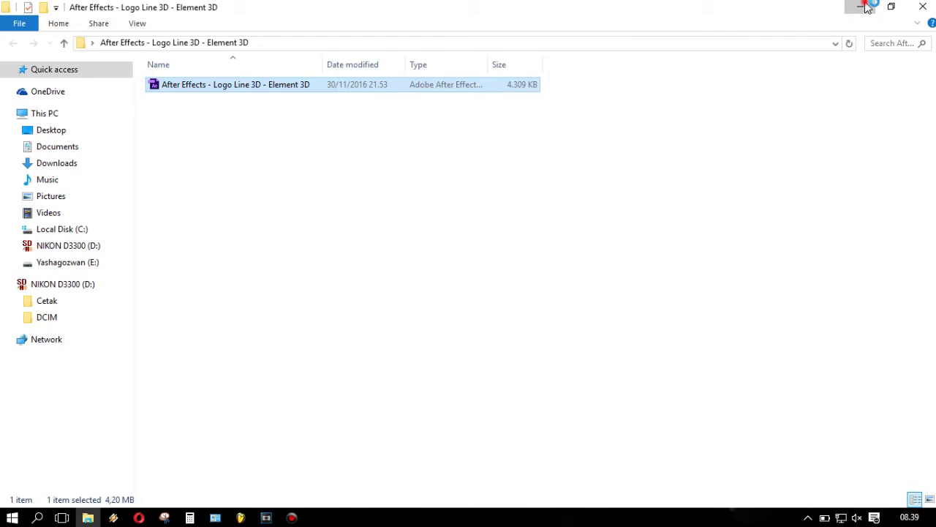
{"action": "left_click", "coordinate": [861, 6]}
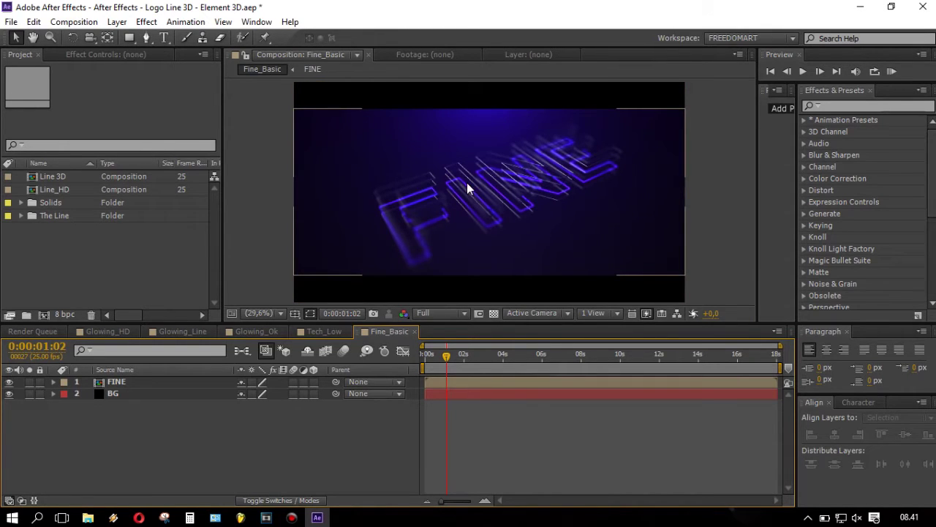
Step: Open the FINE precomp, hide the 3D layer, and show and select the fine text layer
{"action": "left_click", "coordinate": [144, 381]}
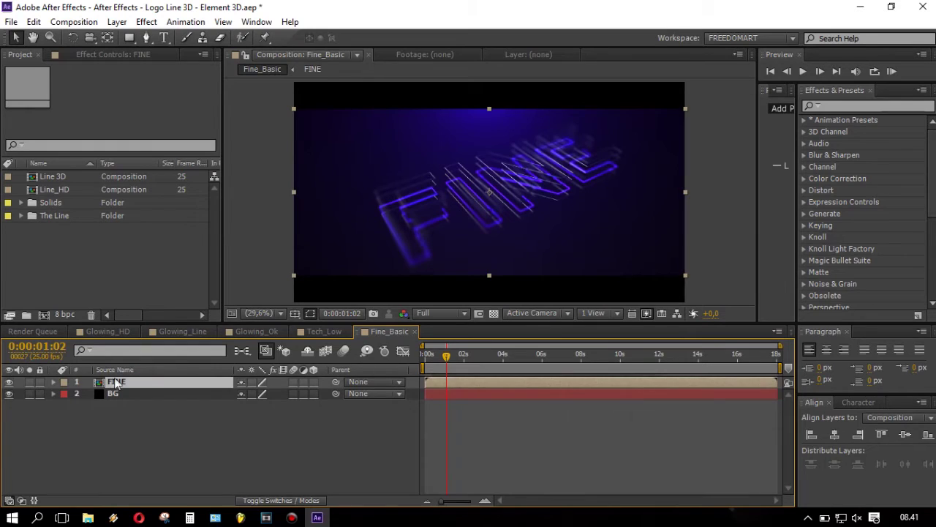
{"action": "double_click", "coordinate": [116, 382]}
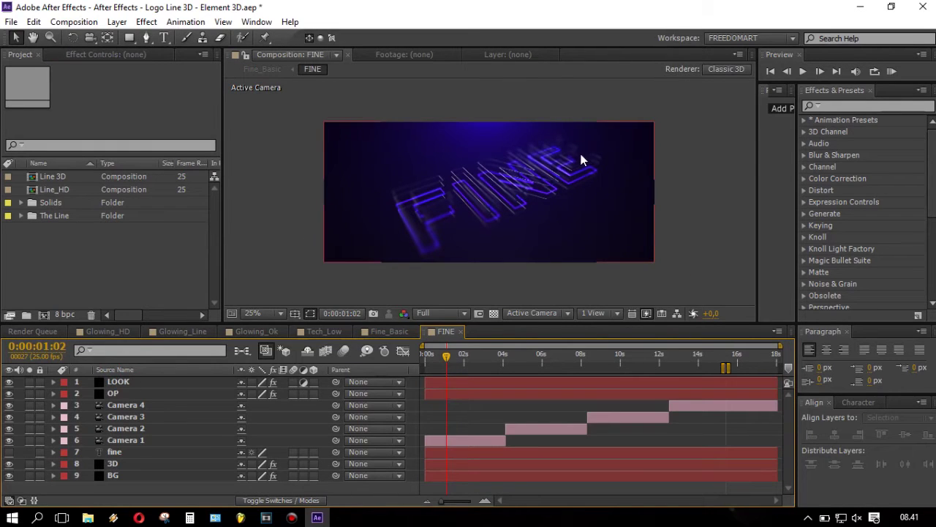
{"action": "left_click", "coordinate": [10, 464]}
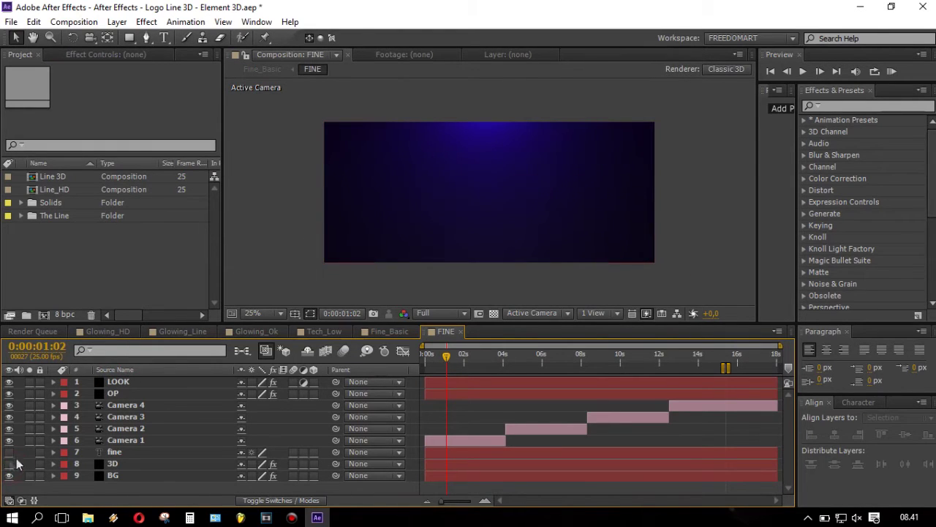
{"action": "left_click", "coordinate": [9, 452]}
{"action": "left_click", "coordinate": [106, 452]}
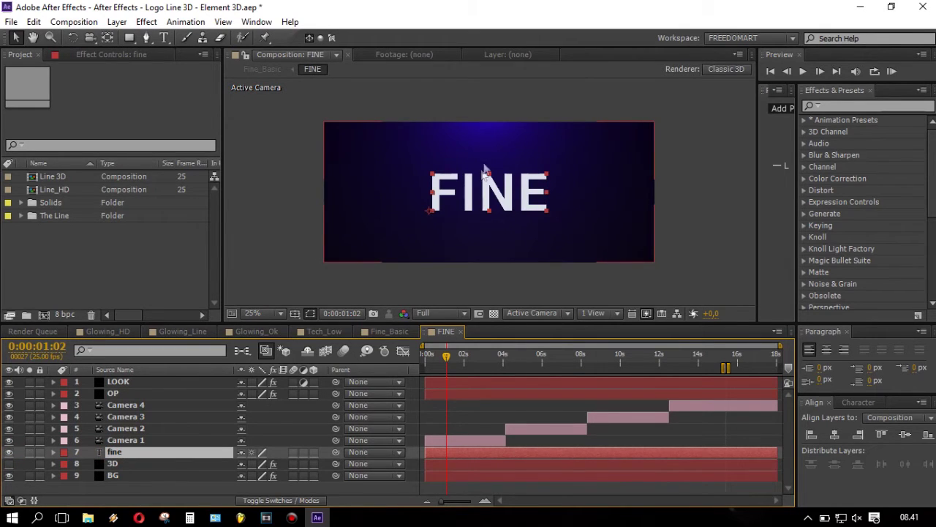
Step: Retype the FINE text as I'AM
{"action": "key", "text": "ctrl+t"}
{"action": "left_click", "coordinate": [528, 186]}
{"action": "key", "text": "ctrl+s"}
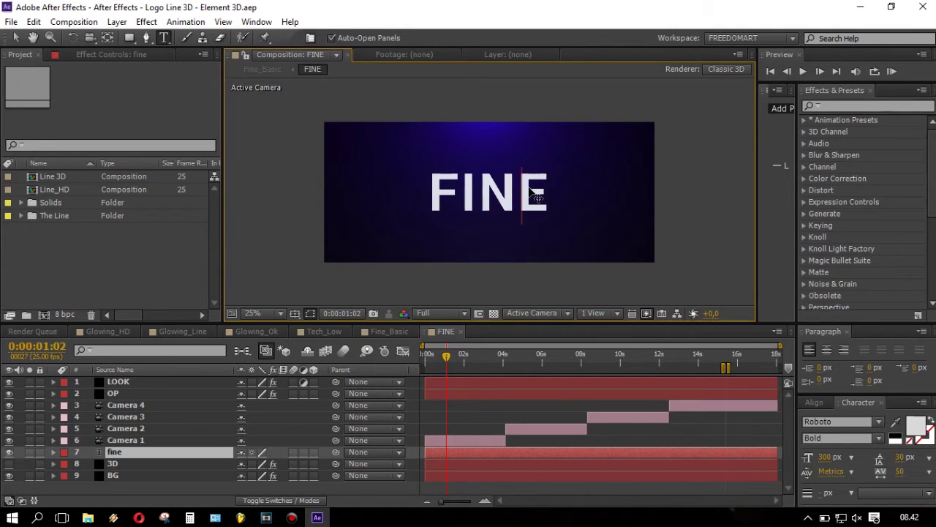
{"action": "double_click", "coordinate": [529, 186]}
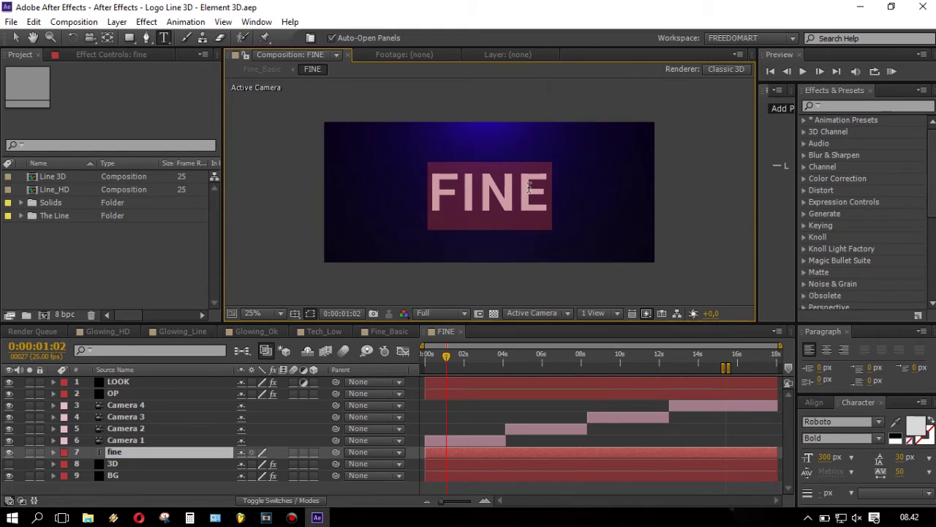
{"action": "type", "text": "I"}
{"action": "type", "text": "'"}
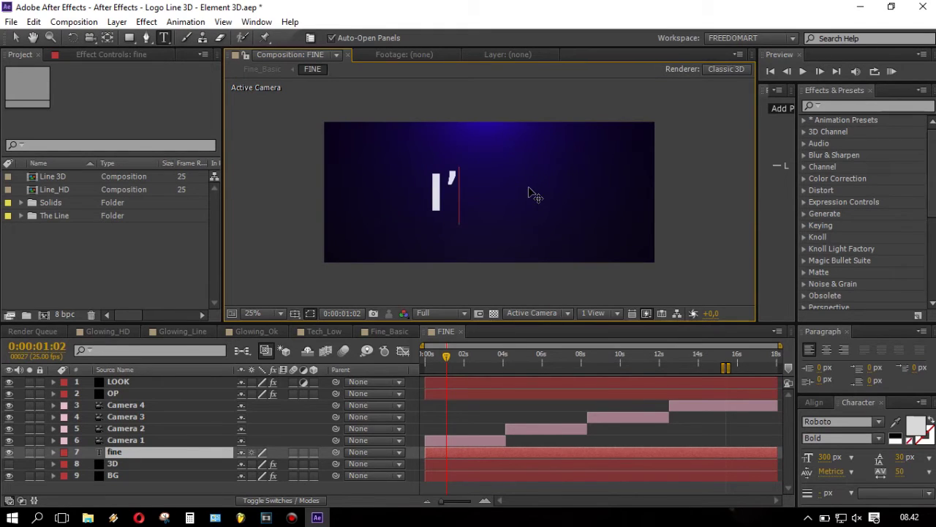
{"action": "type", "text": "AM"}
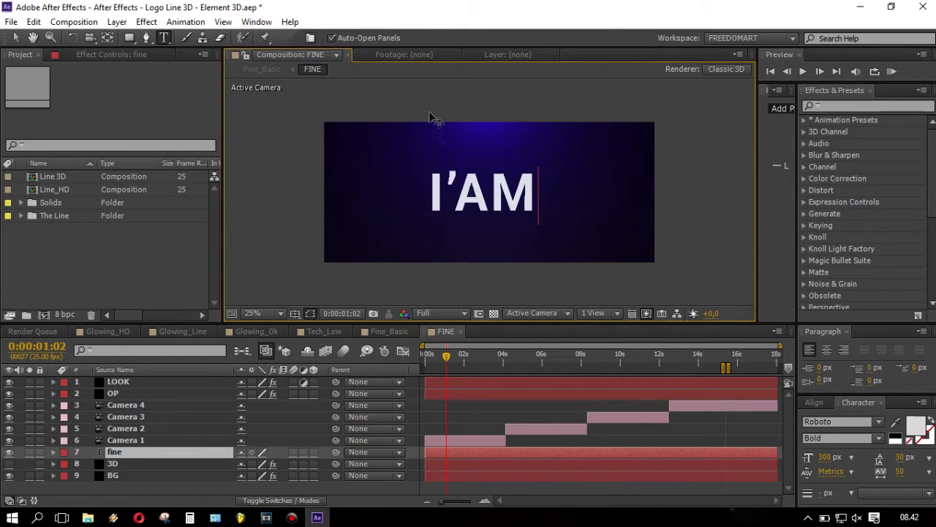
{"action": "left_click", "coordinate": [15, 37]}
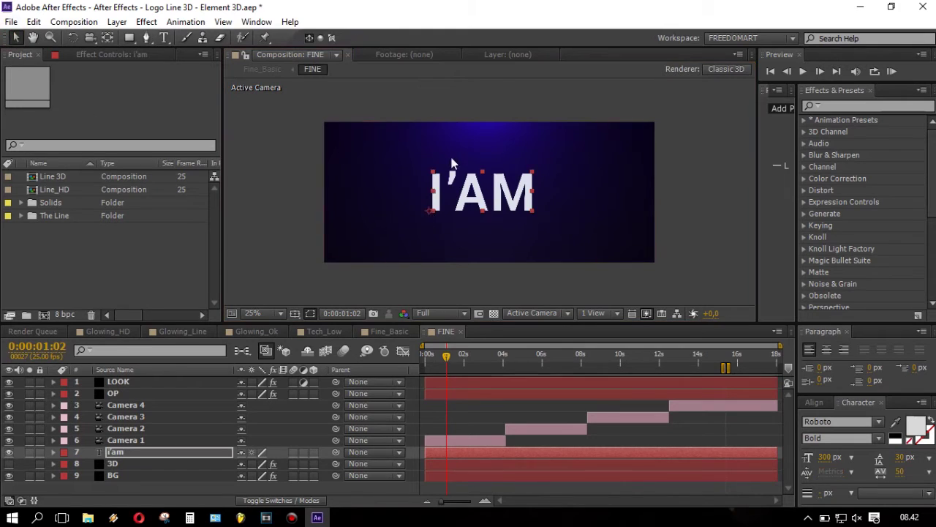
Step: Centre the I'AM text layer horizontally in the frame with Align
{"action": "left_click", "coordinate": [814, 403]}
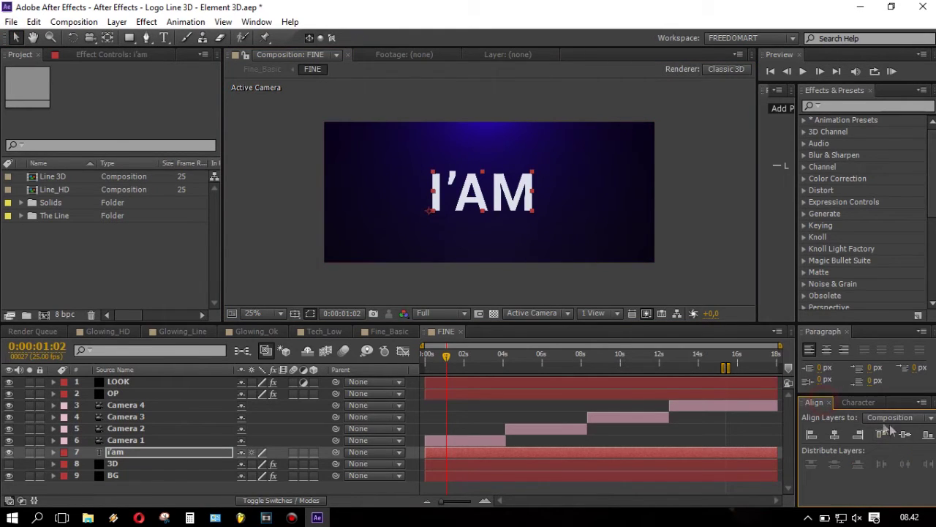
{"action": "left_click", "coordinate": [835, 434]}
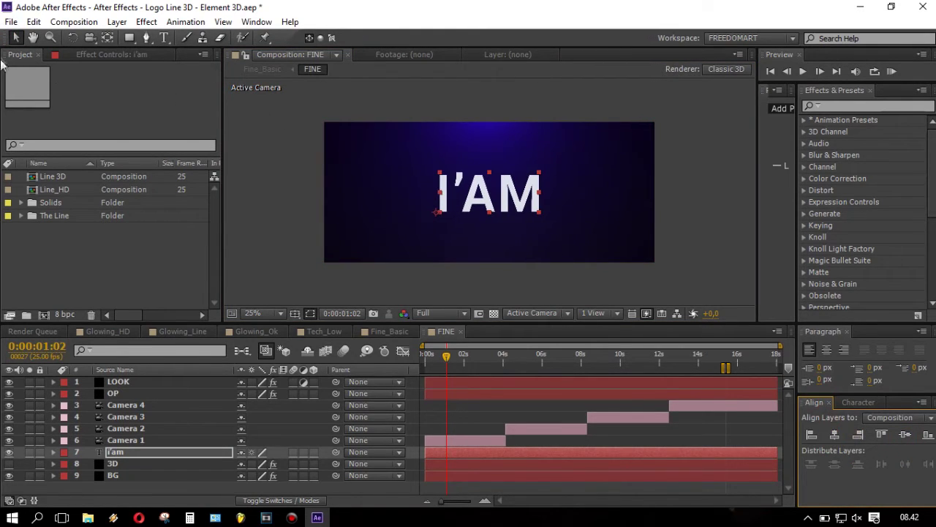
{"action": "left_click", "coordinate": [296, 168]}
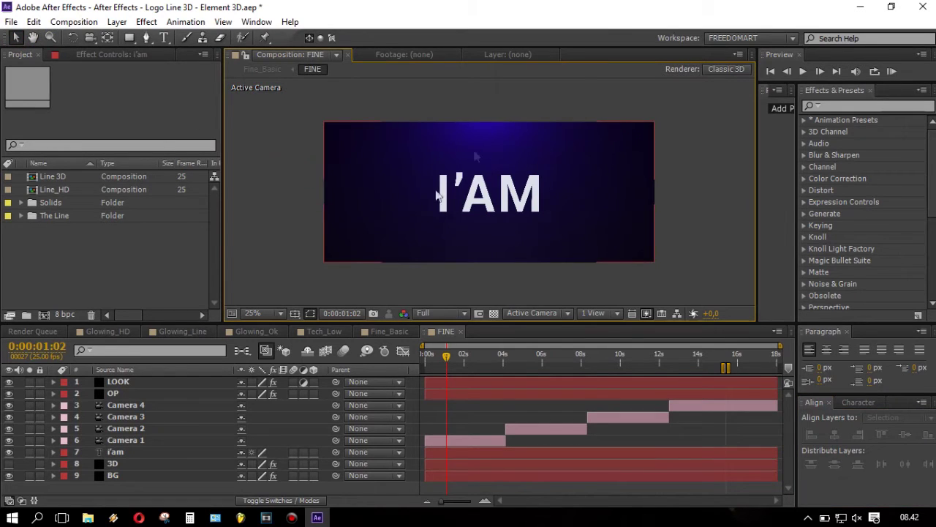
Step: Show the 3D line layer instead of plain I'AM text, extend the work area, and return to Fine_Basic
{"action": "left_click_drag", "start_coordinate": [12, 476], "coordinate": [8, 456]}
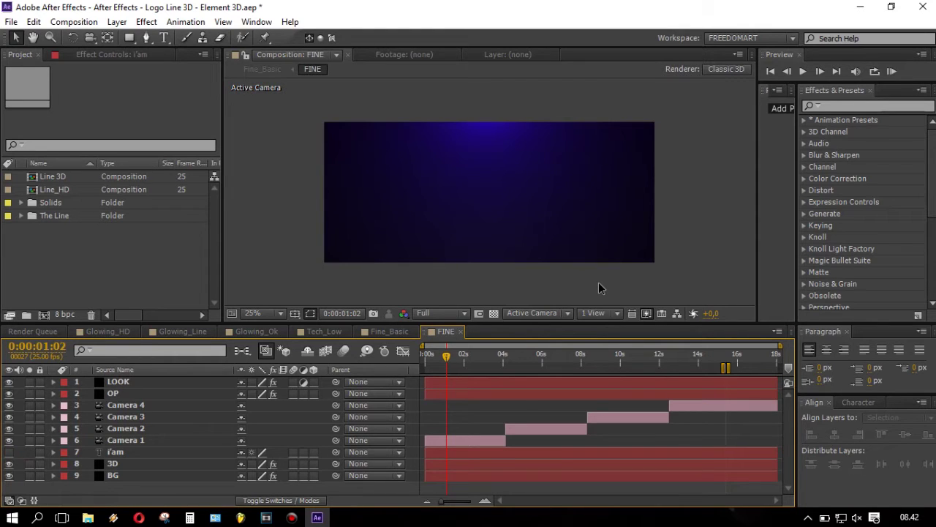
{"action": "scroll", "coordinate": [503, 174], "scroll_direction": "up", "scroll_amount": 2}
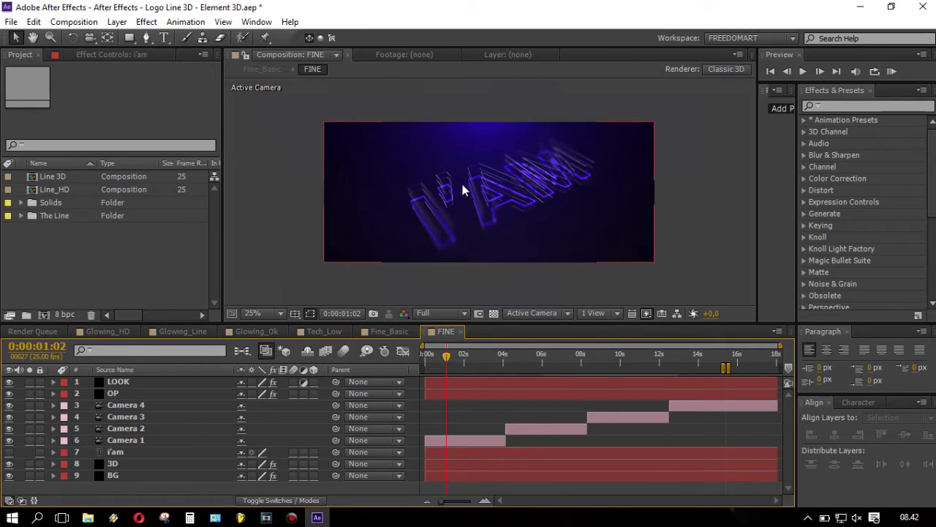
{"action": "scroll", "coordinate": [465, 188], "scroll_direction": "down", "scroll_amount": 2}
{"action": "left_click_drag", "start_coordinate": [724, 367], "coordinate": [780, 366]}
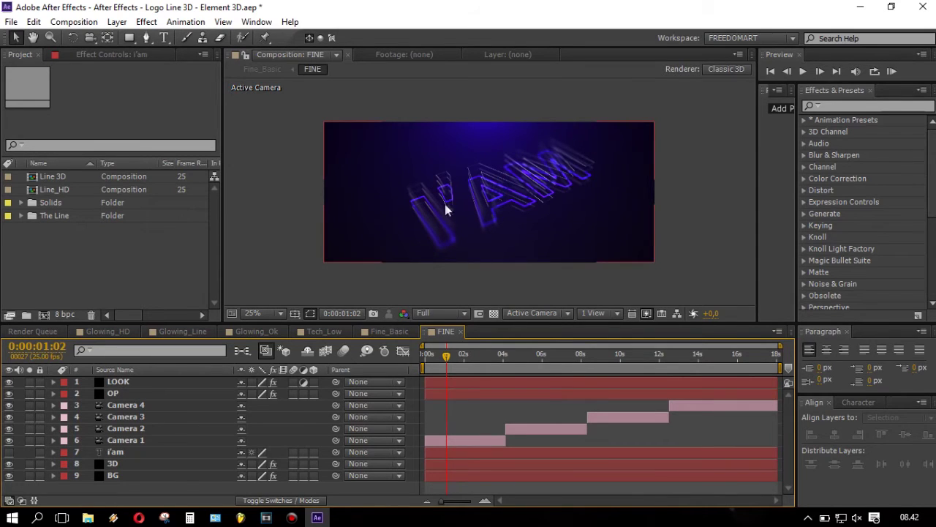
{"action": "left_click", "coordinate": [399, 333]}
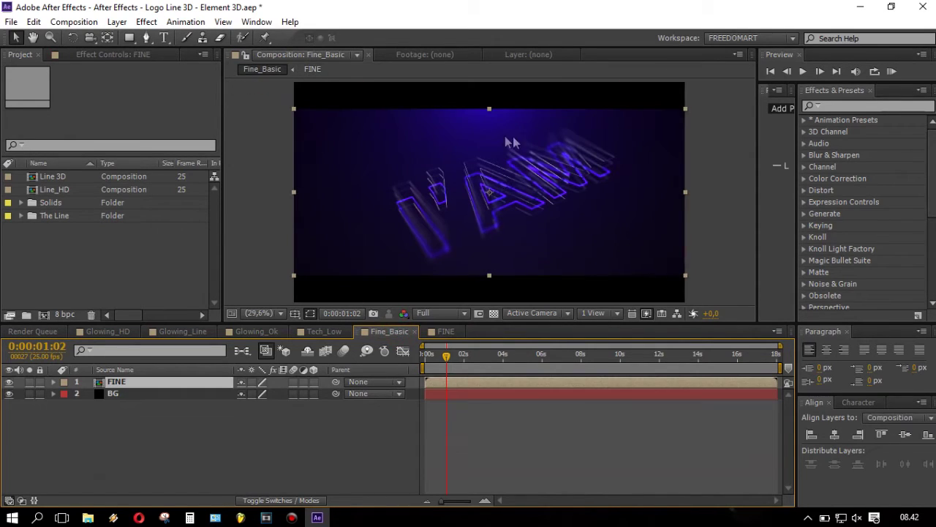
Step: Open the OK precomp inside Glowing_Ok and stretch its work area across the whole timeline
{"action": "left_click", "coordinate": [324, 333]}
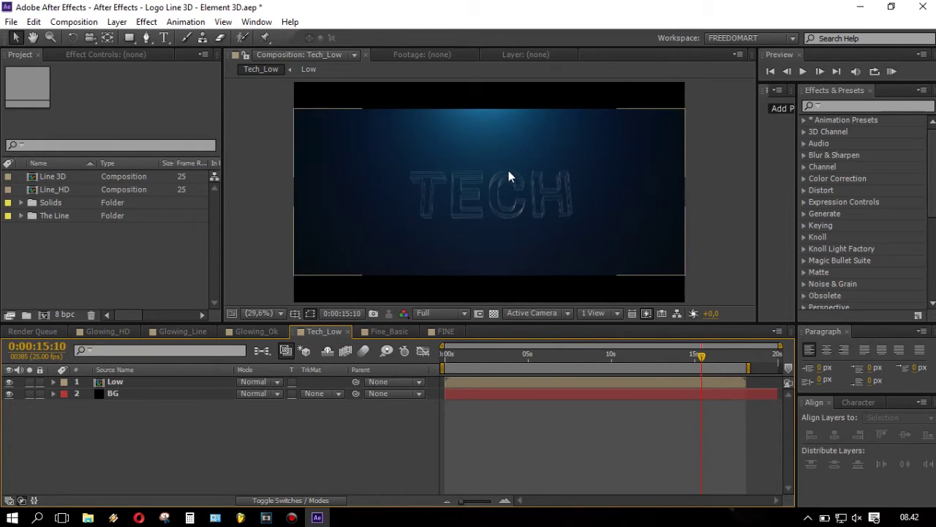
{"action": "left_click", "coordinate": [259, 333]}
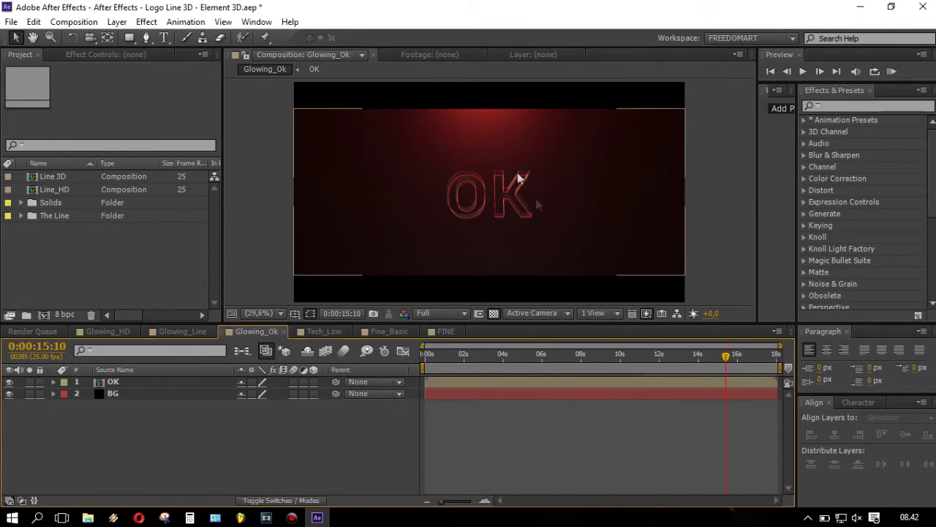
{"action": "left_click", "coordinate": [157, 381]}
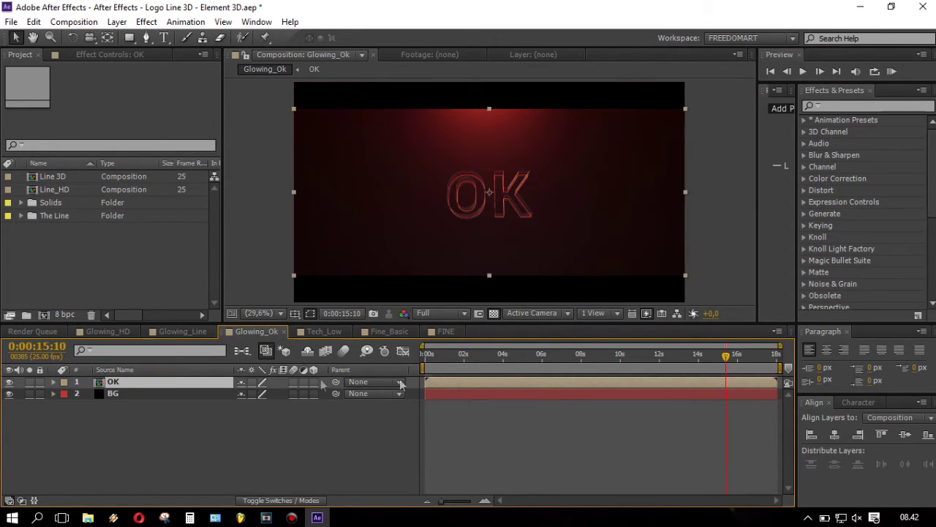
{"action": "double_click", "coordinate": [183, 381]}
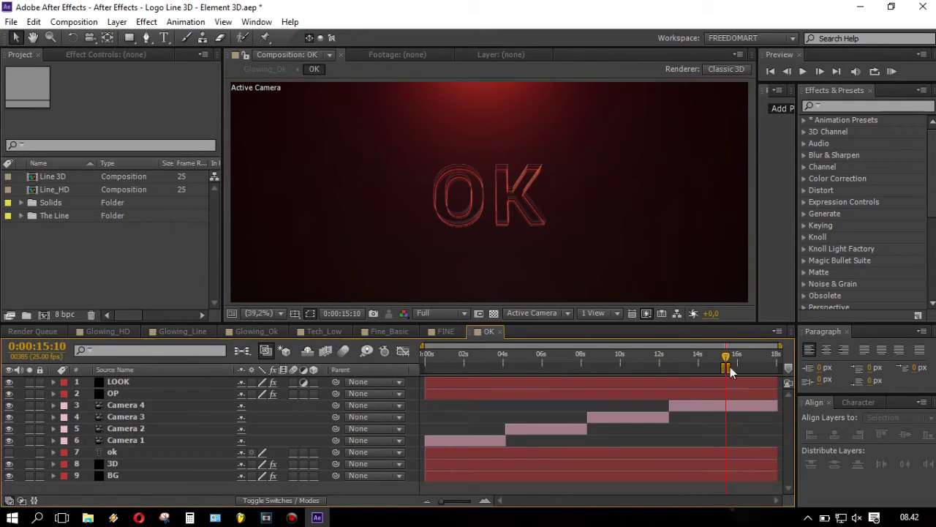
{"action": "left_click_drag", "start_coordinate": [724, 367], "coordinate": [727, 372]}
{"action": "key", "text": "ctrl+z"}
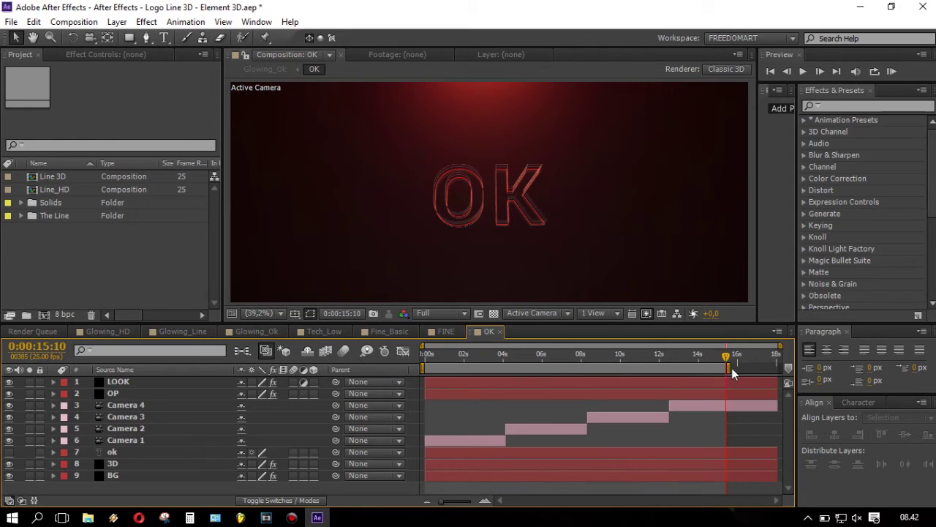
{"action": "left_click_drag", "start_coordinate": [733, 373], "coordinate": [779, 370]}
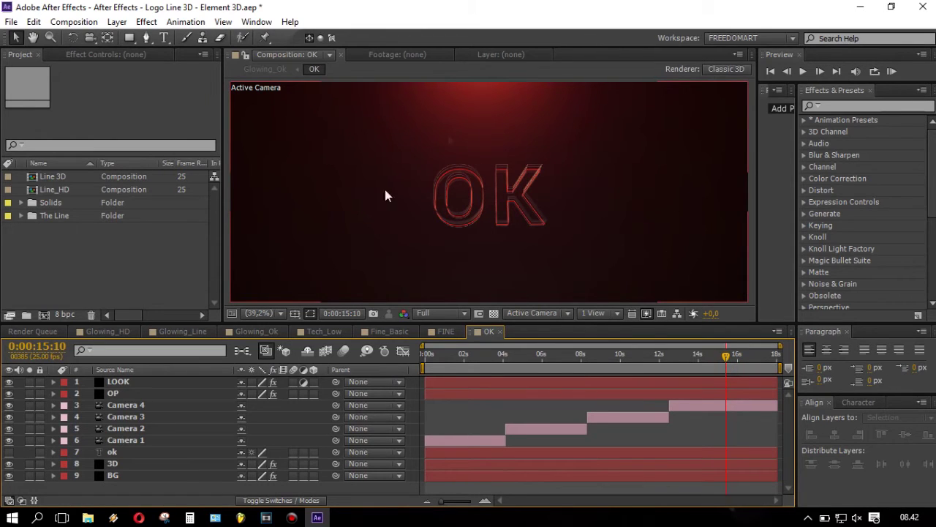
Step: Show the plain ok text layer and retype OK as YOUR
{"action": "left_click", "coordinate": [9, 463]}
{"action": "left_click", "coordinate": [96, 452]}
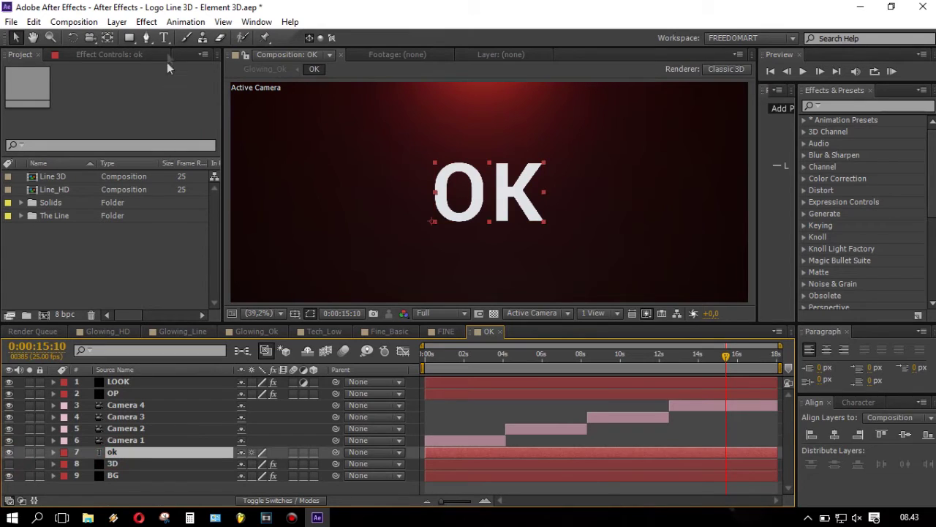
{"action": "left_click", "coordinate": [164, 37]}
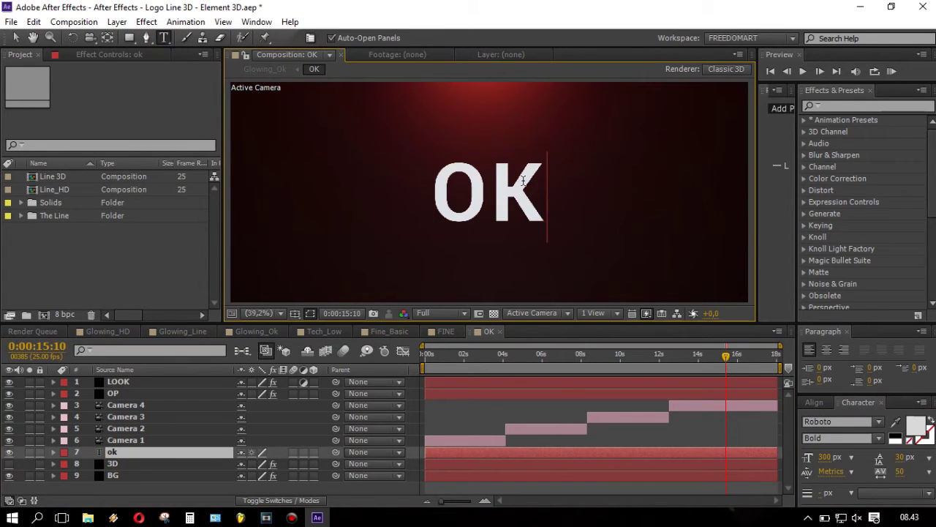
{"action": "double_click", "coordinate": [523, 181]}
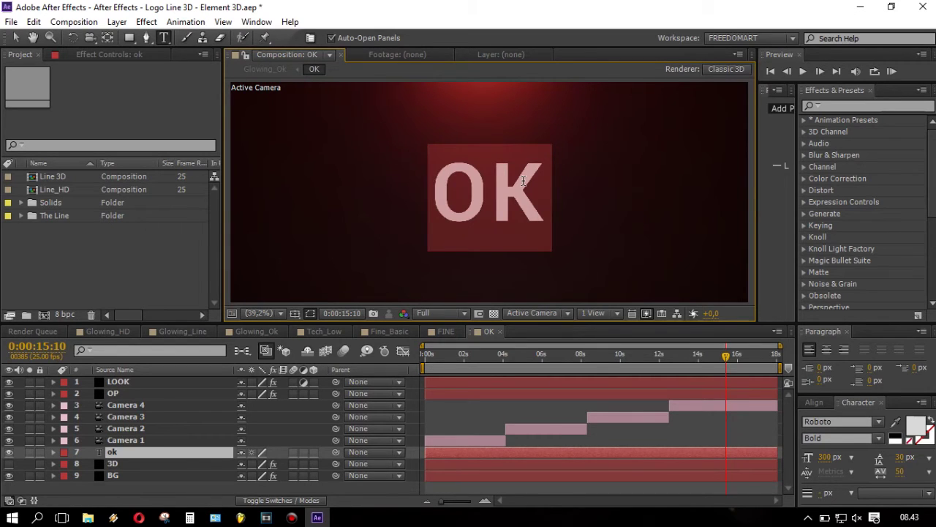
{"action": "type", "text": "O"}
{"action": "key", "text": "BackSpace"}
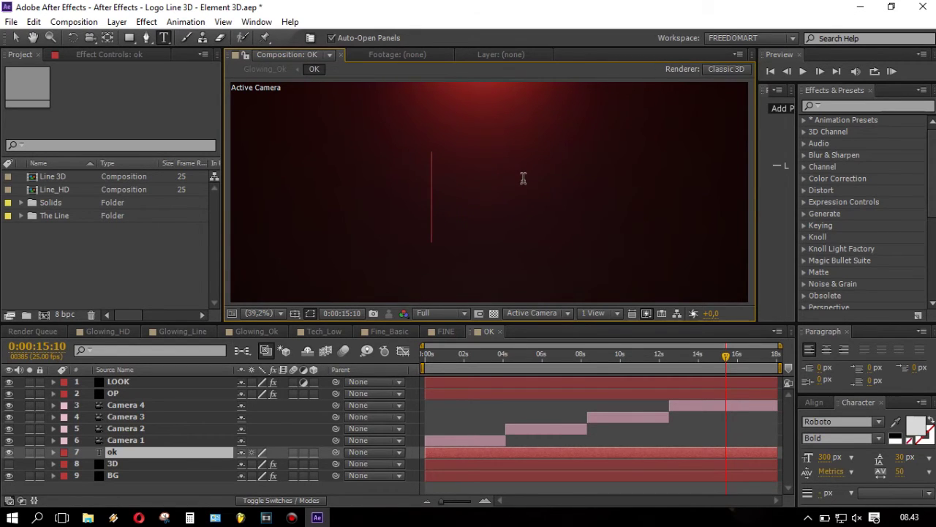
{"action": "type", "text": "YOUR"}
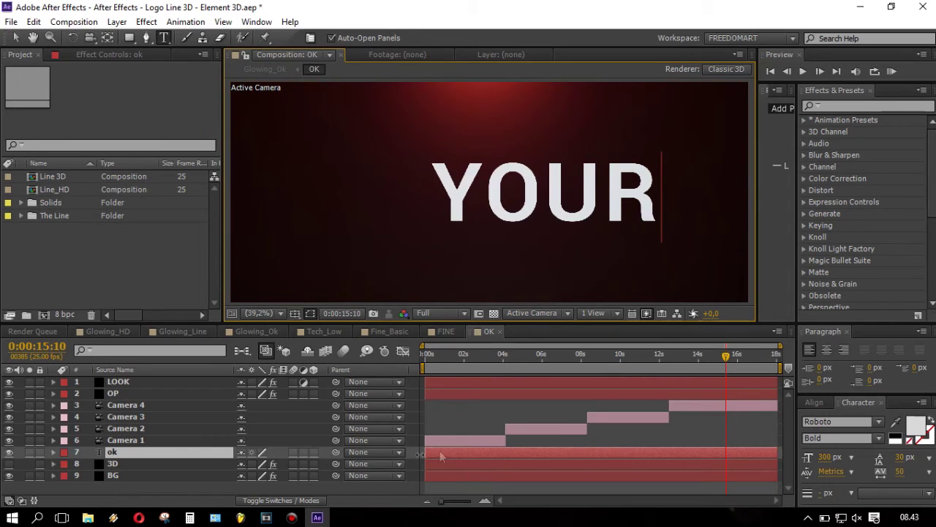
Step: Centre YOUR horizontally, switch back to the 3D line layer, and move the playhead to 2 s
{"action": "left_click", "coordinate": [814, 402]}
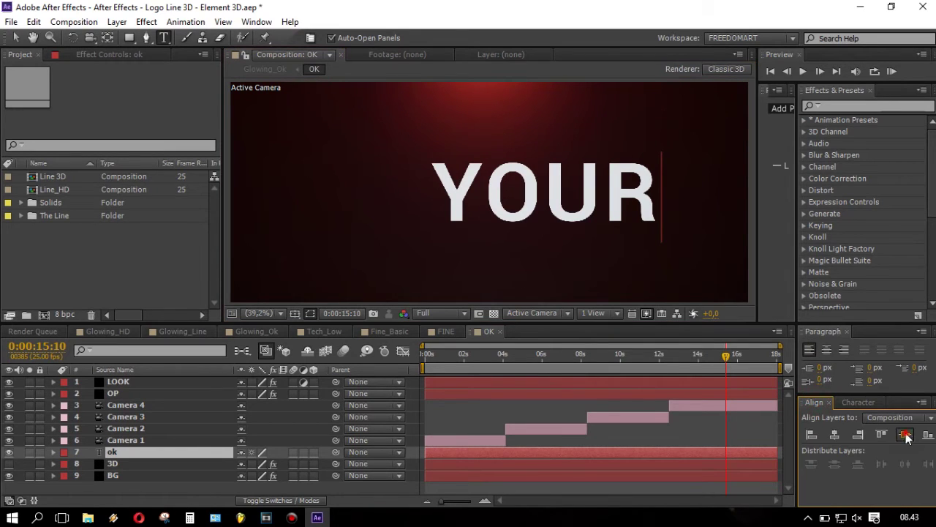
{"action": "left_click", "coordinate": [835, 434]}
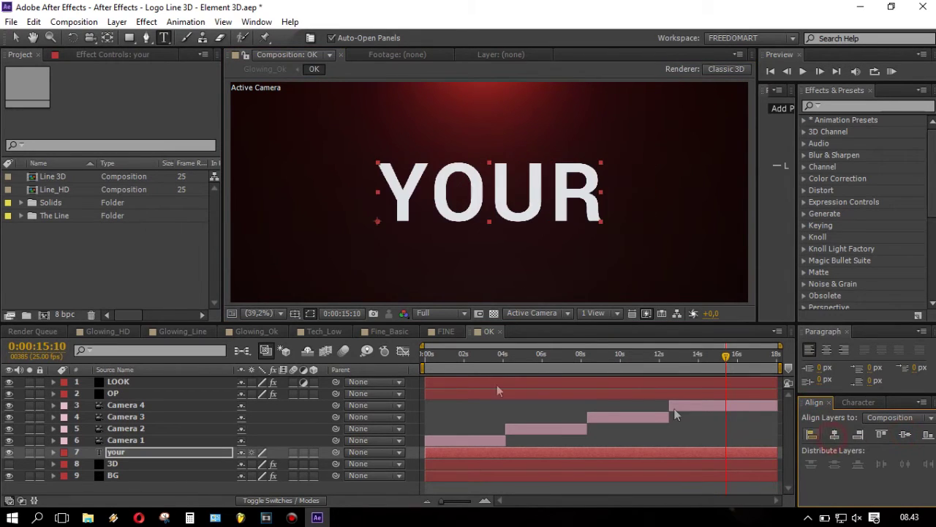
{"action": "left_click", "coordinate": [9, 453]}
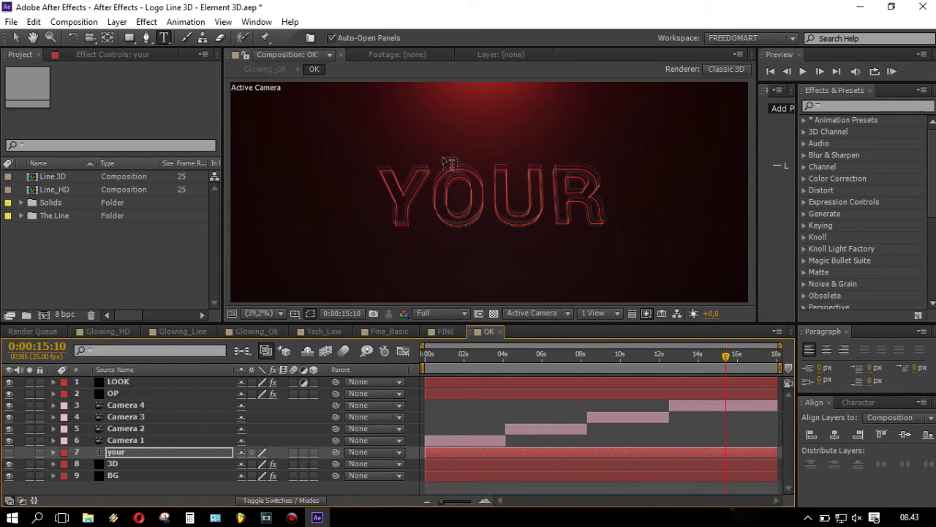
{"action": "left_click", "coordinate": [18, 38]}
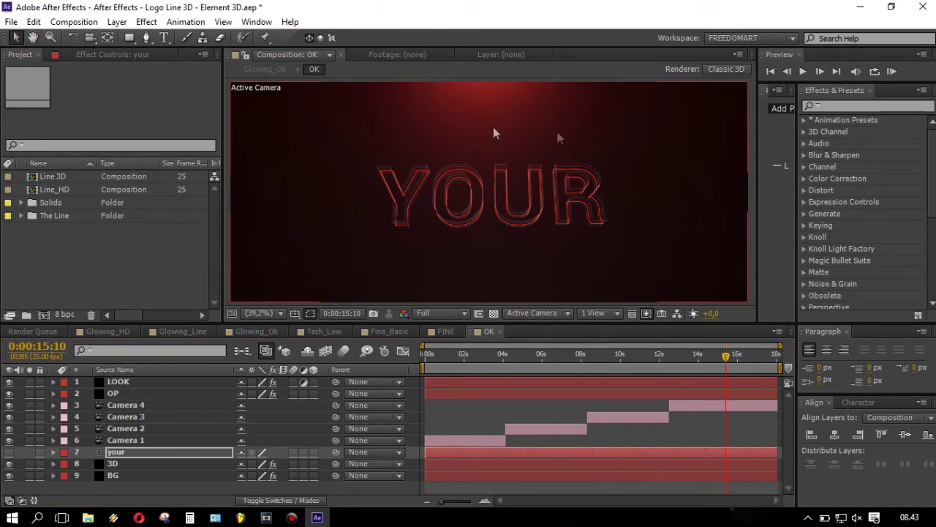
{"action": "left_click", "coordinate": [469, 357]}
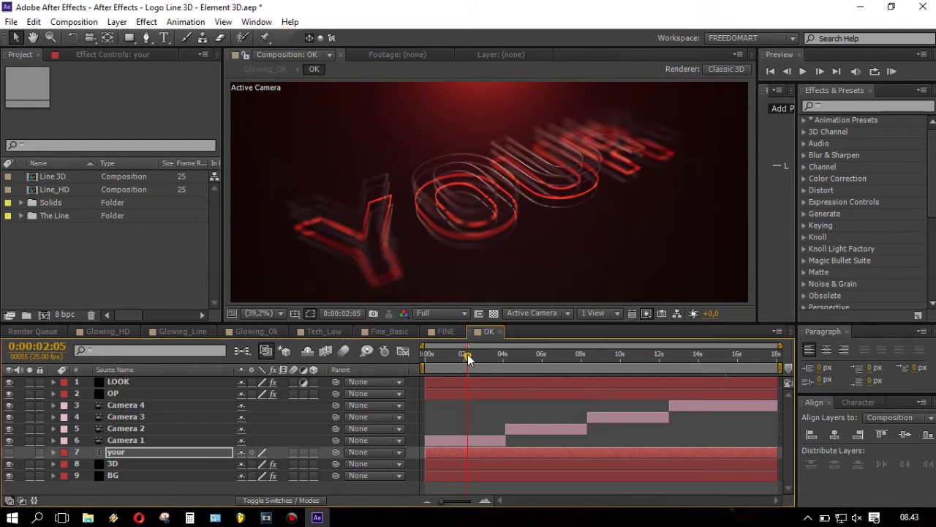
Step: Zoom in to check the YOUR render, then open Glowing_Line and select its LINE precomp
{"action": "scroll", "coordinate": [486, 199], "scroll_direction": "down", "scroll_amount": 1}
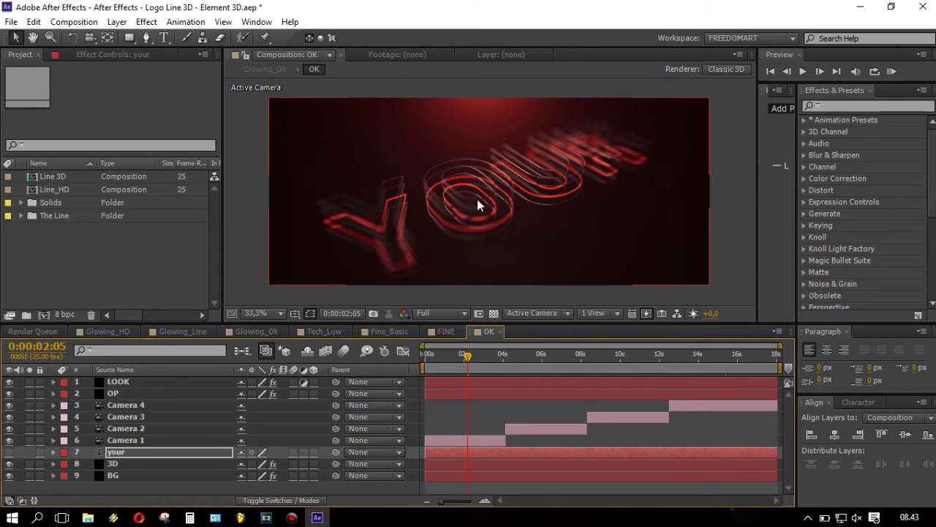
{"action": "key", "text": "slash"}
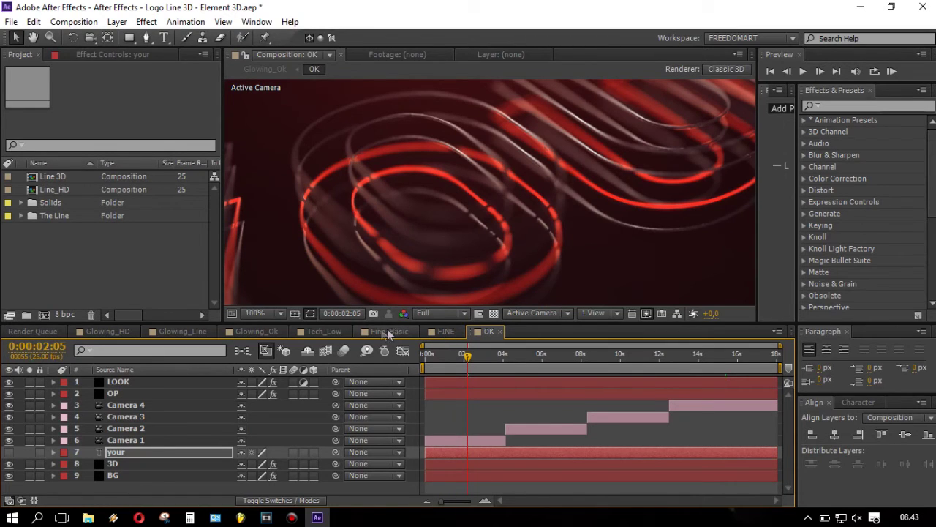
{"action": "left_click", "coordinate": [195, 334]}
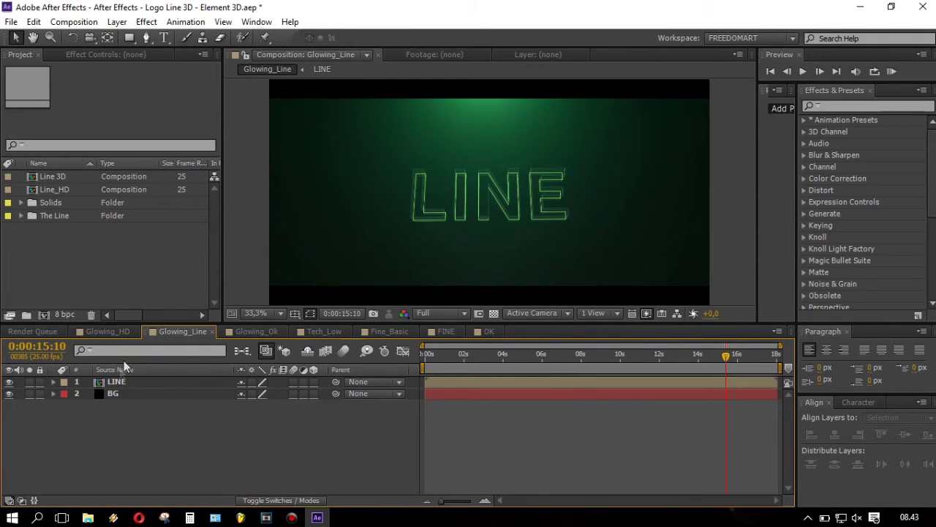
{"action": "left_click", "coordinate": [115, 382]}
Step: Open the LINE precomp, select its text layer, and hide the glowing line render
{"action": "double_click", "coordinate": [126, 381]}
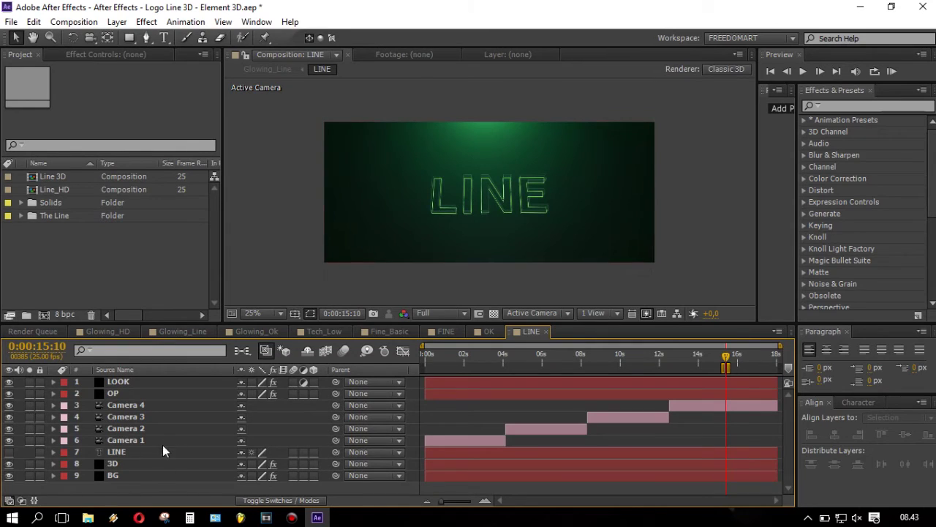
{"action": "left_click", "coordinate": [156, 451]}
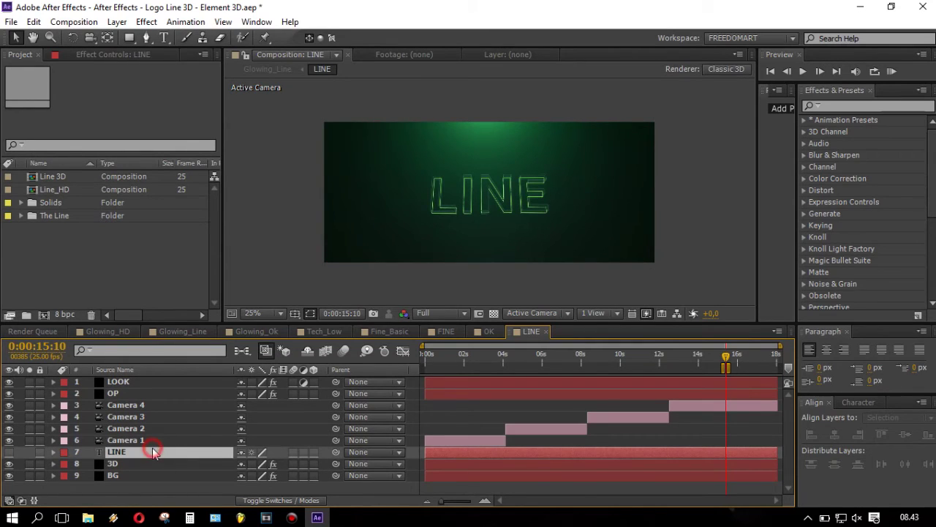
{"action": "left_click", "coordinate": [9, 452]}
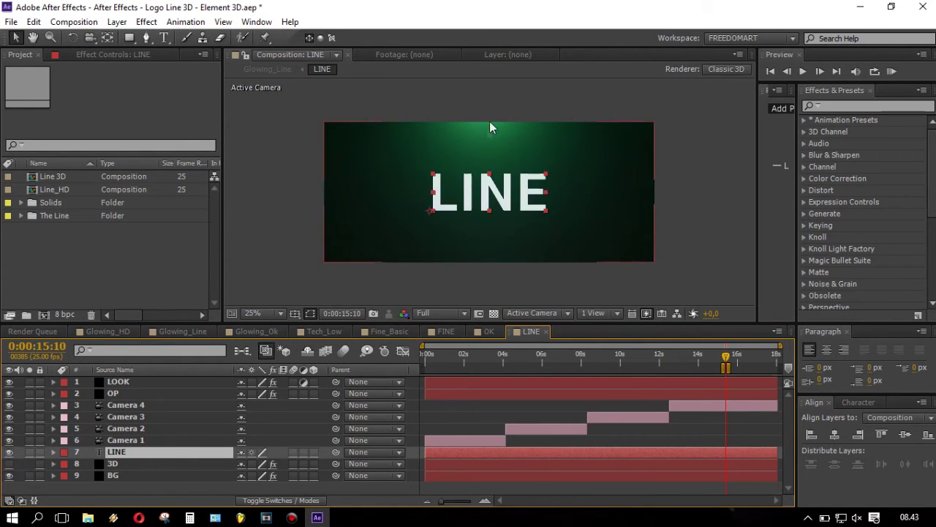
Step: Replace the word LINE with BBM and centre it horizontally in the composition
{"action": "left_click", "coordinate": [163, 38]}
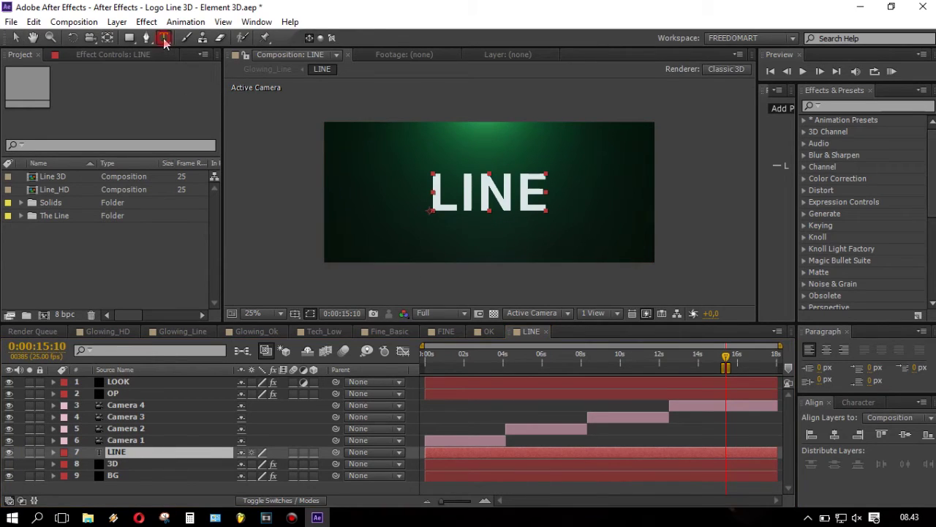
{"action": "left_click", "coordinate": [481, 192]}
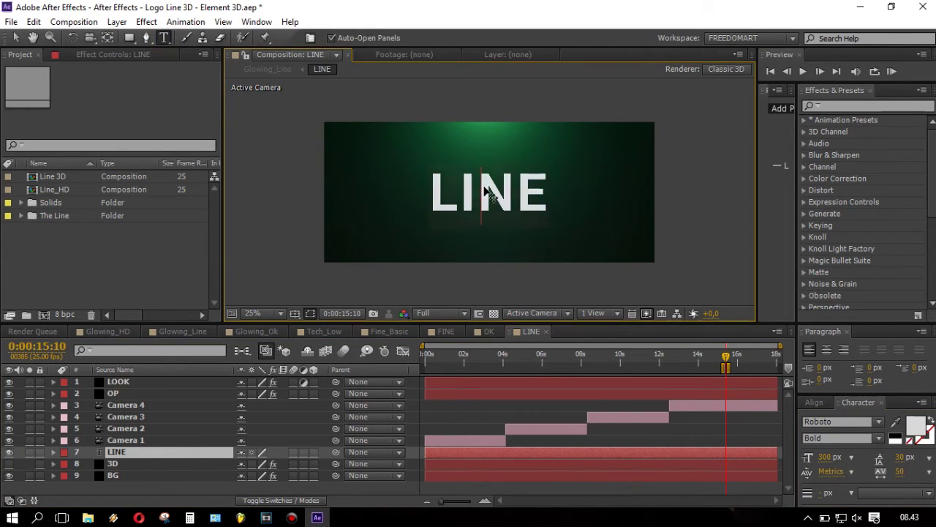
{"action": "double_click", "coordinate": [484, 187]}
{"action": "type", "text": "BB"}
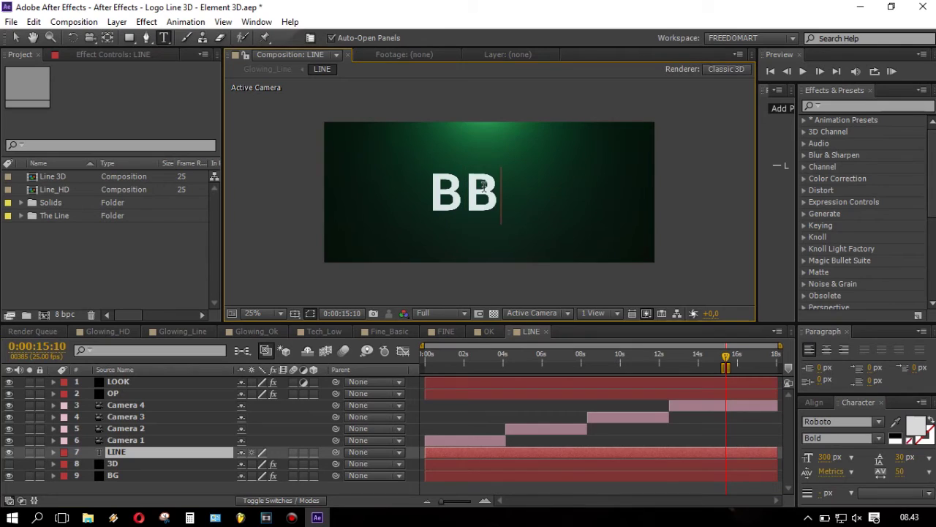
{"action": "type", "text": "M"}
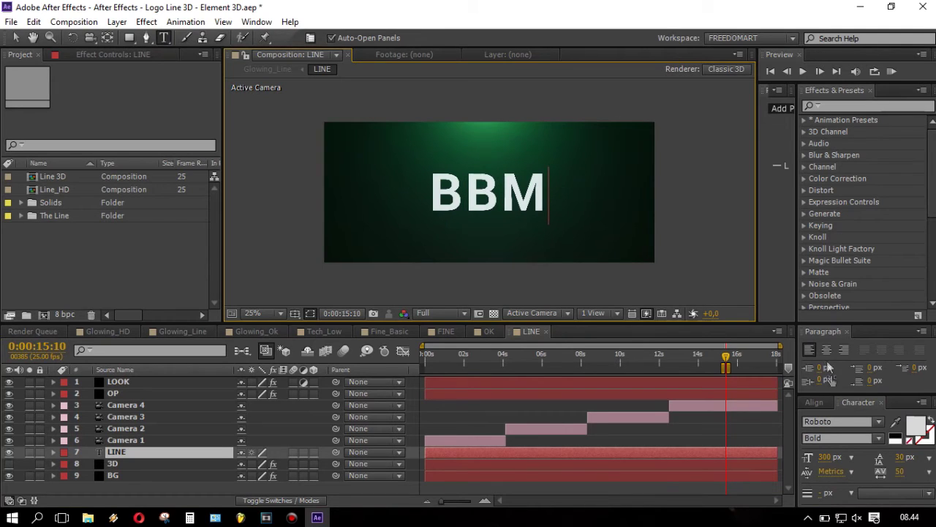
{"action": "left_click", "coordinate": [814, 402]}
{"action": "left_click", "coordinate": [905, 435]}
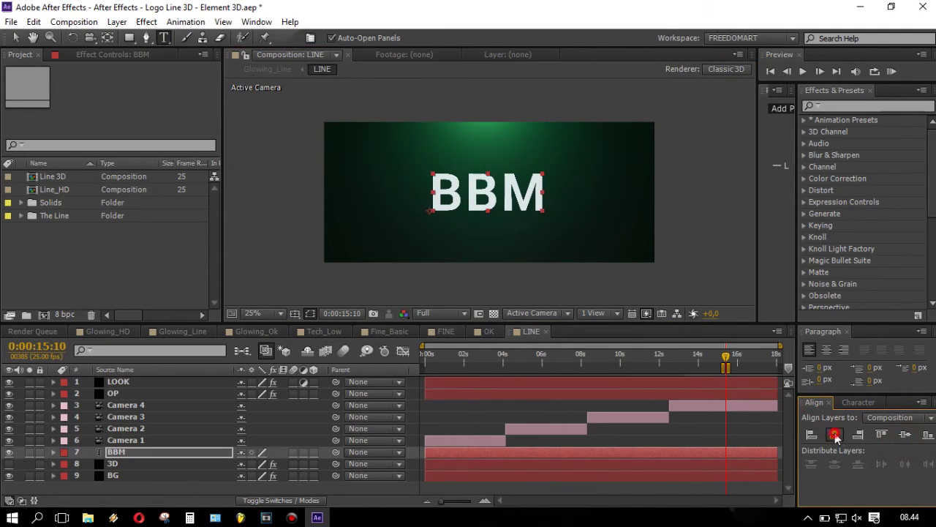
Step: Hide the flat BBM text layer, show the 3D line layer, and move to about 2 seconds
{"action": "left_click", "coordinate": [16, 37]}
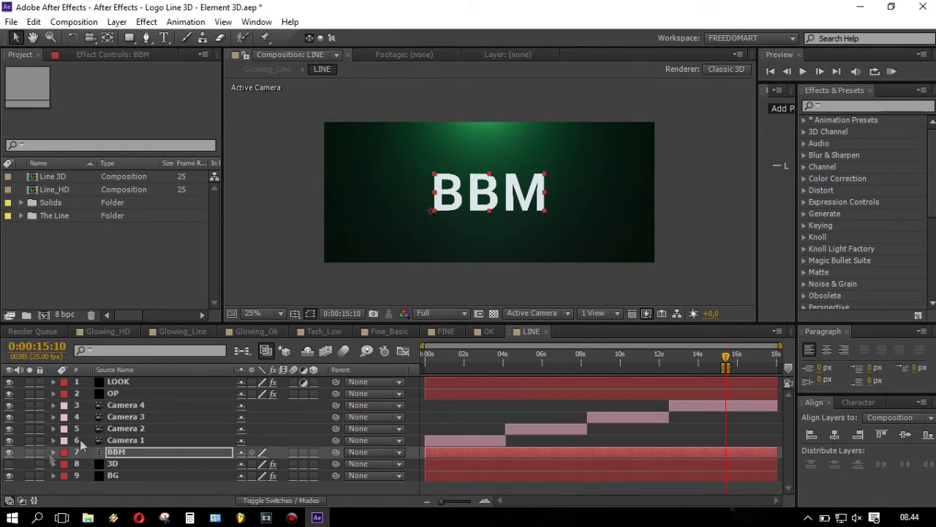
{"action": "left_click", "coordinate": [10, 453]}
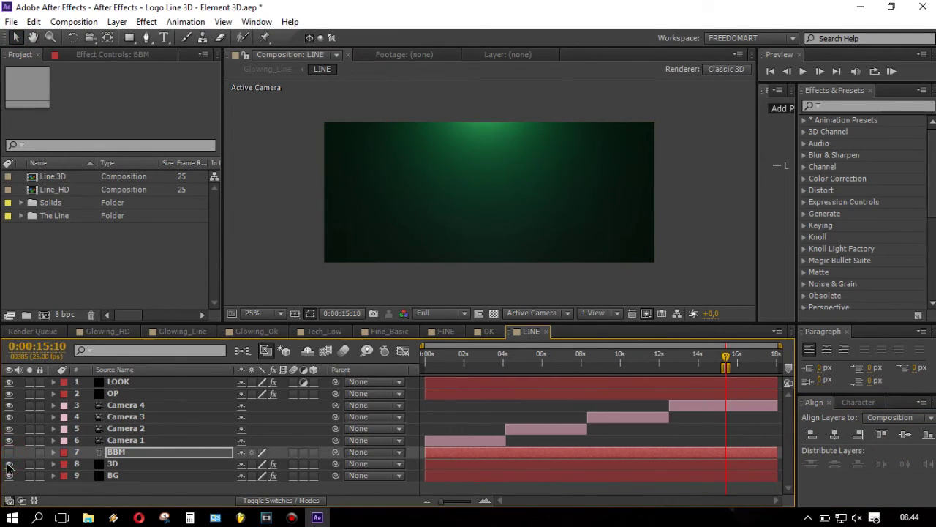
{"action": "left_click", "coordinate": [9, 464]}
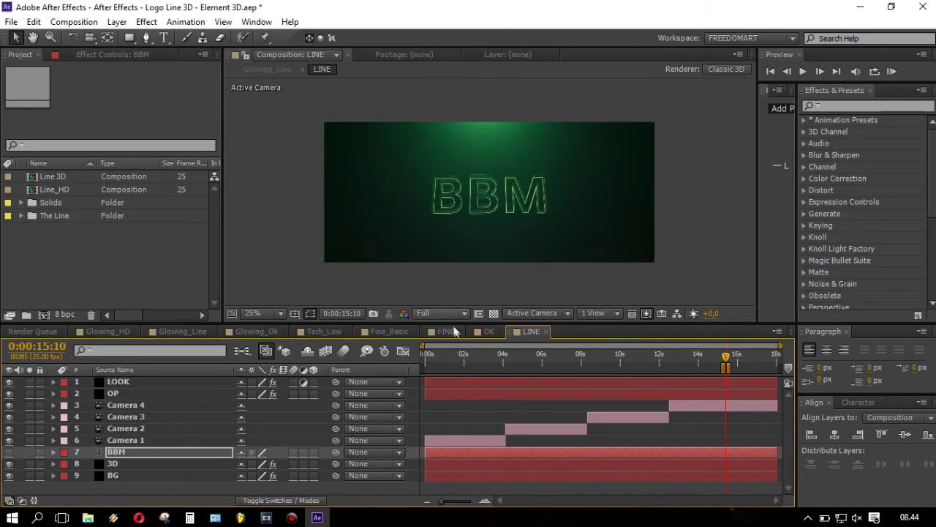
{"action": "left_click", "coordinate": [465, 358]}
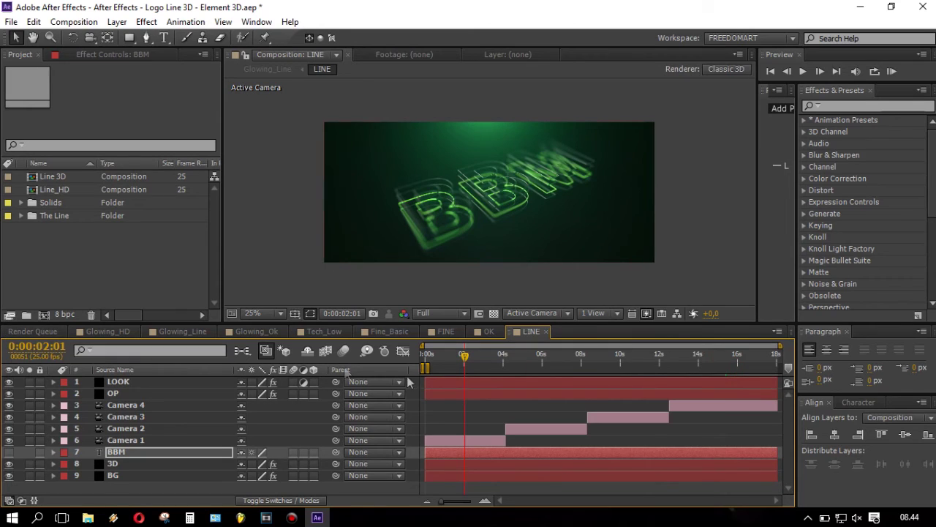
Step: Set the work-area start, zoom in and out on the 3D BBM logo, then view FINE
{"action": "left_click", "coordinate": [424, 367]}
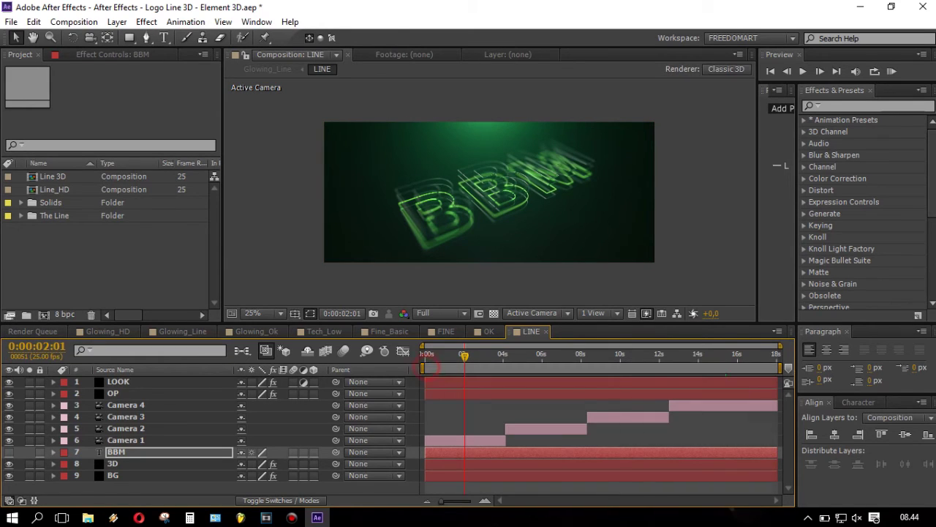
{"action": "scroll", "coordinate": [457, 165], "scroll_direction": "up", "scroll_amount": 1}
{"action": "scroll", "coordinate": [467, 189], "scroll_direction": "up", "scroll_amount": 3}
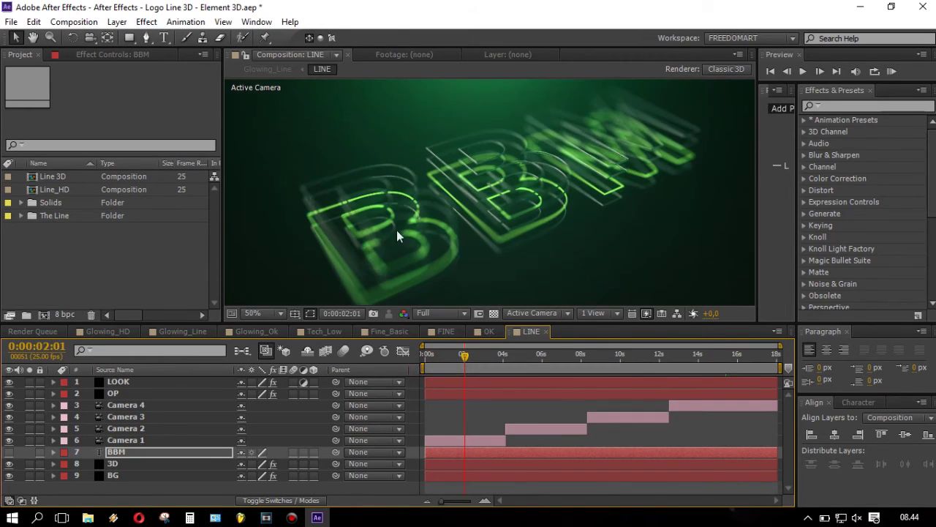
{"action": "scroll", "coordinate": [542, 199], "scroll_direction": "down", "scroll_amount": 2}
{"action": "scroll", "coordinate": [542, 200], "scroll_direction": "down", "scroll_amount": 2}
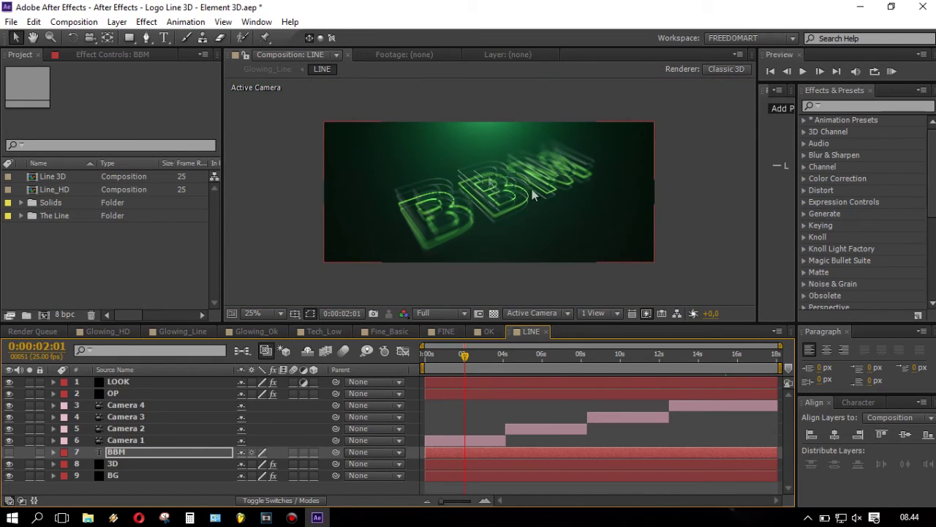
{"action": "left_click", "coordinate": [448, 332]}
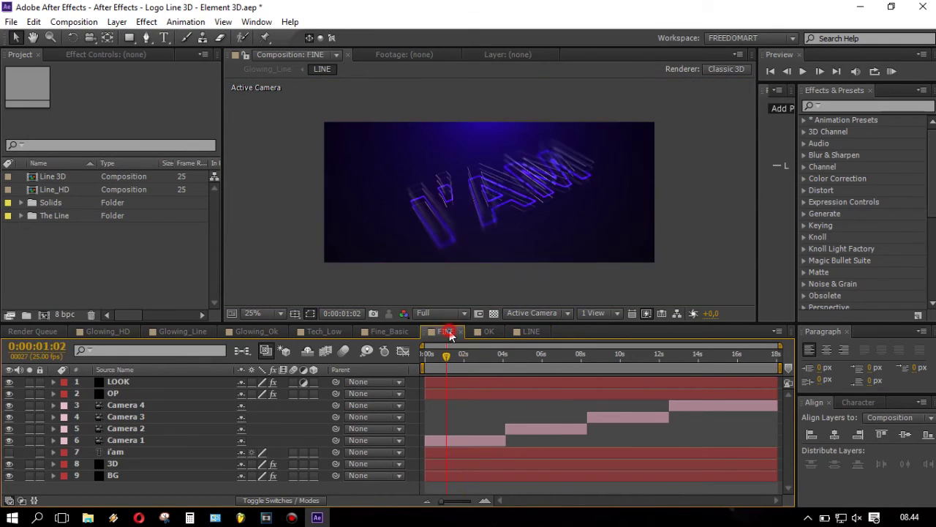
Step: Review the OK, FINE and LINE compositions in turn
{"action": "left_click", "coordinate": [488, 333]}
{"action": "scroll", "coordinate": [465, 217], "scroll_direction": "down", "scroll_amount": 1}
{"action": "scroll", "coordinate": [466, 217], "scroll_direction": "down", "scroll_amount": 2}
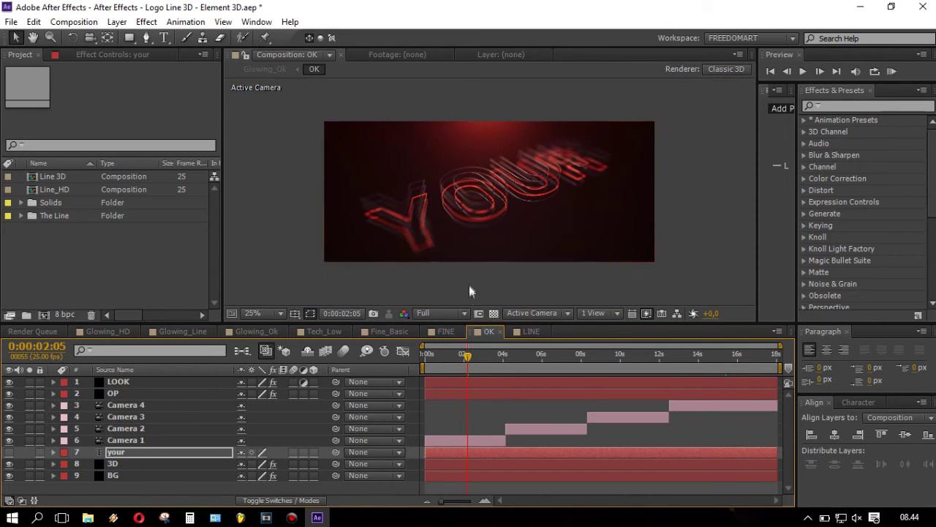
{"action": "left_click", "coordinate": [446, 332]}
{"action": "left_click", "coordinate": [528, 333]}
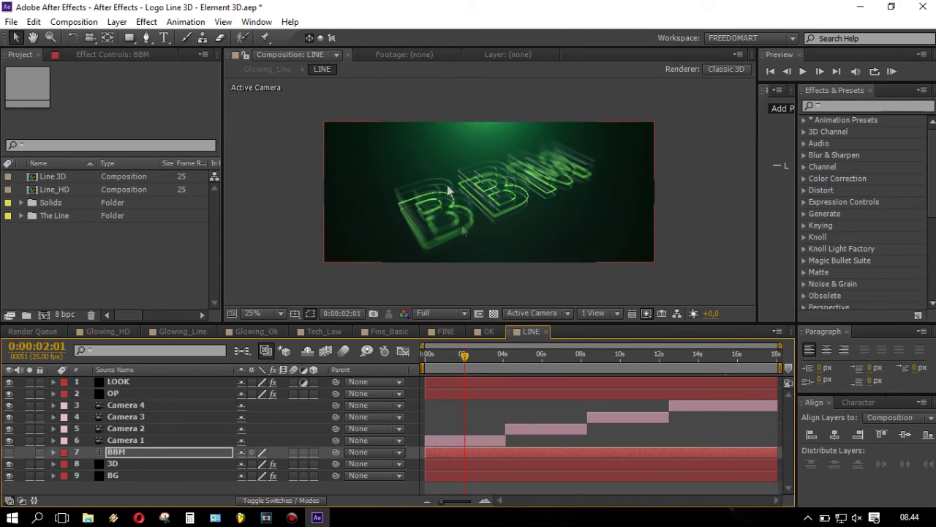
Step: Open the Glowing_Line composition, set viewer magnification to Fit, and deselect the LINE layer
{"action": "left_click", "coordinate": [148, 333]}
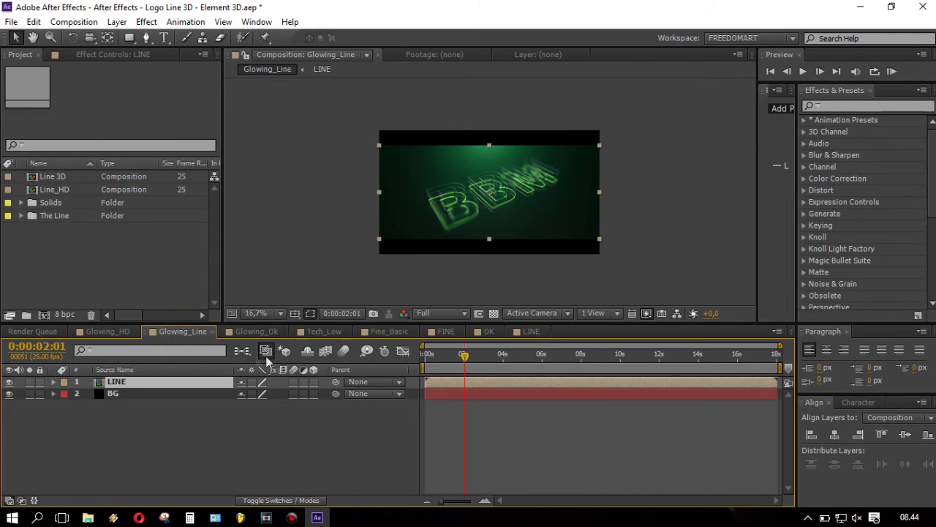
{"action": "left_click", "coordinate": [256, 313]}
{"action": "left_click", "coordinate": [270, 65]}
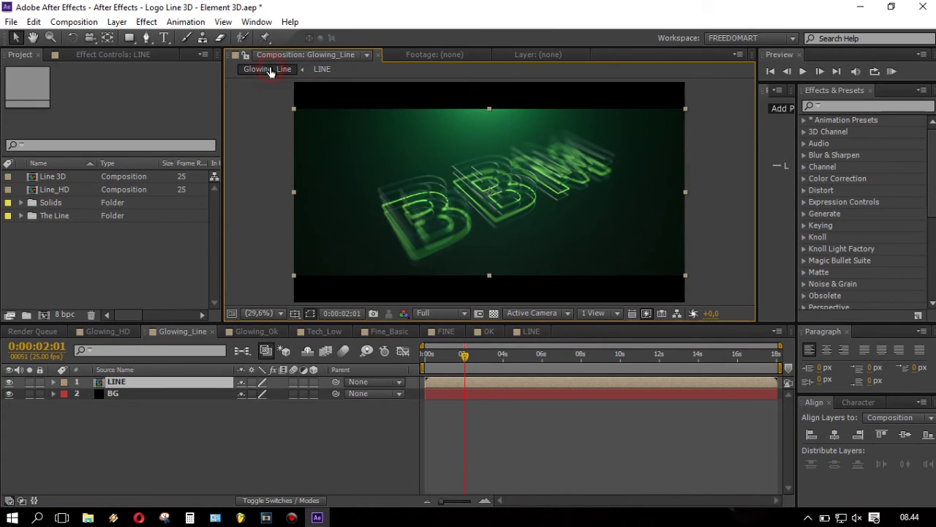
{"action": "left_click", "coordinate": [733, 196]}
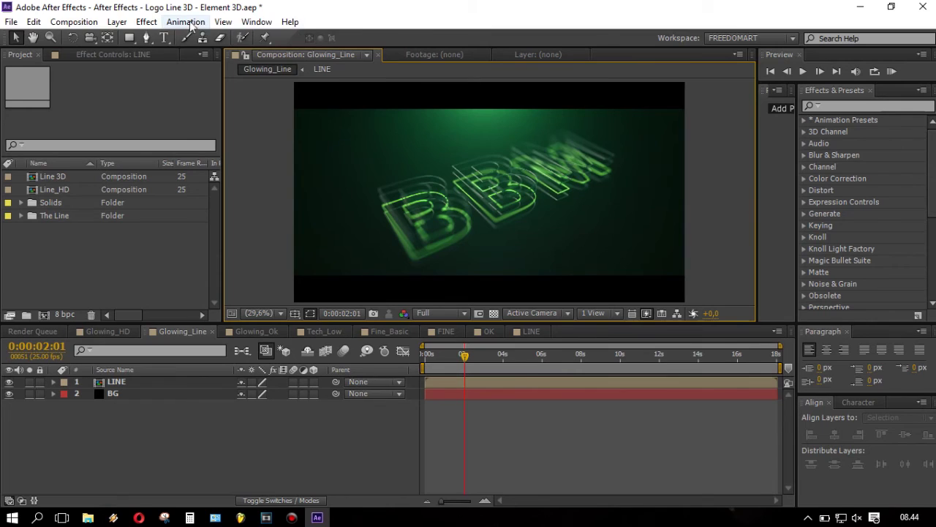
{"action": "left_click", "coordinate": [74, 22]}
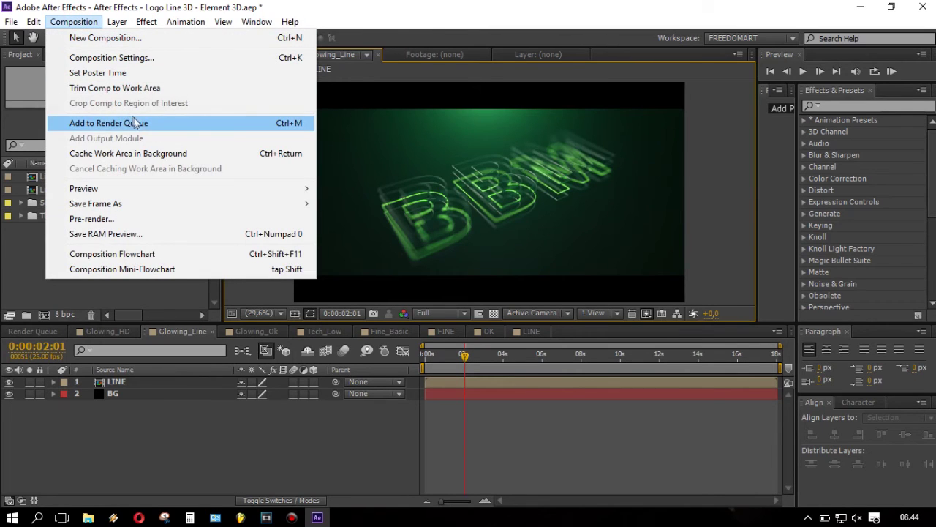
Step: Queue Glowing_Line with H.264 output, saved as Glowing_Line.mp4 on the Desktop
{"action": "left_click", "coordinate": [189, 124]}
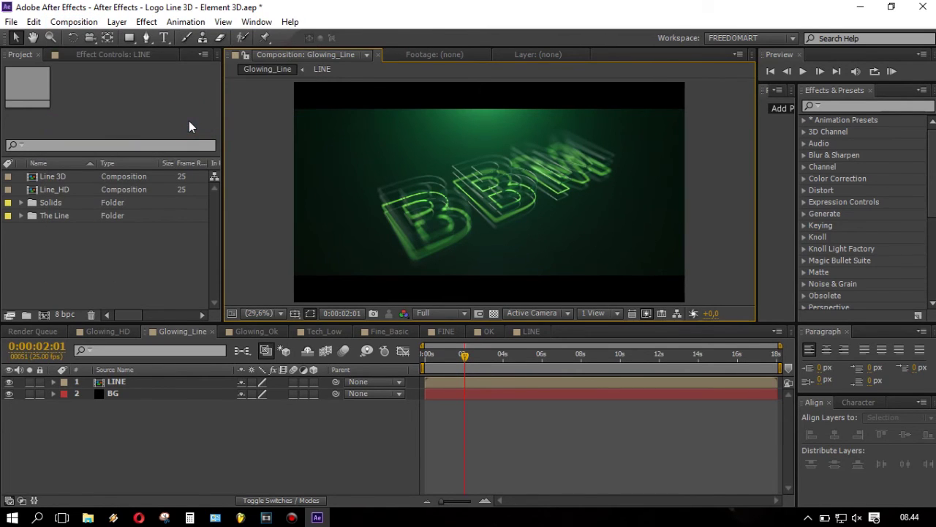
{"action": "left_click", "coordinate": [92, 419]}
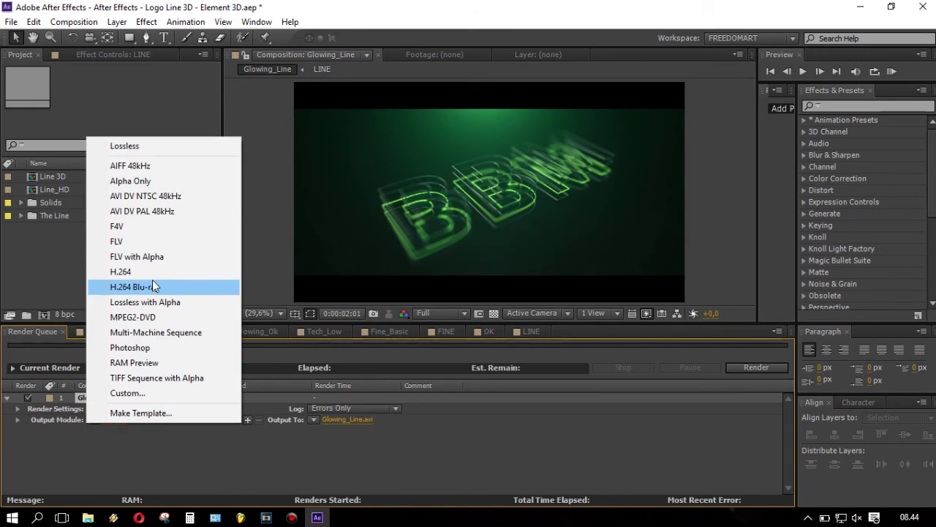
{"action": "left_click", "coordinate": [156, 273]}
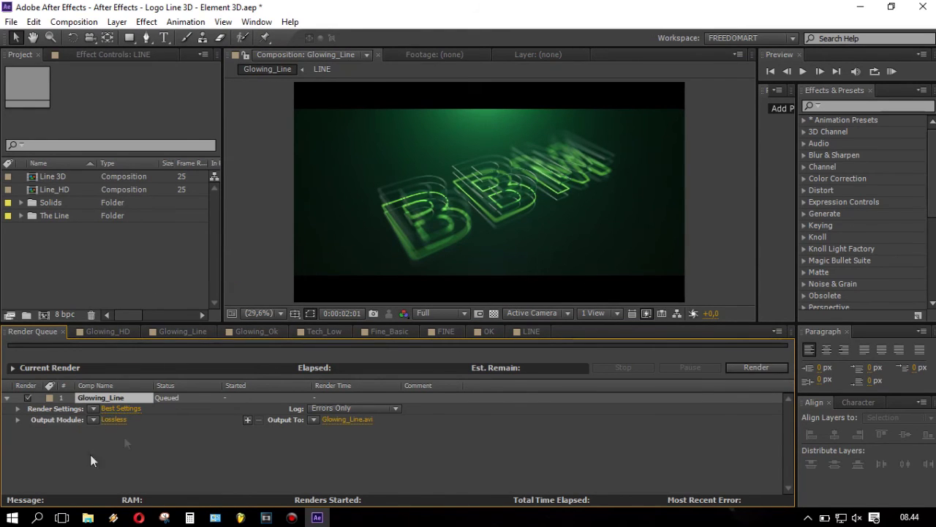
{"action": "left_click", "coordinate": [358, 418]}
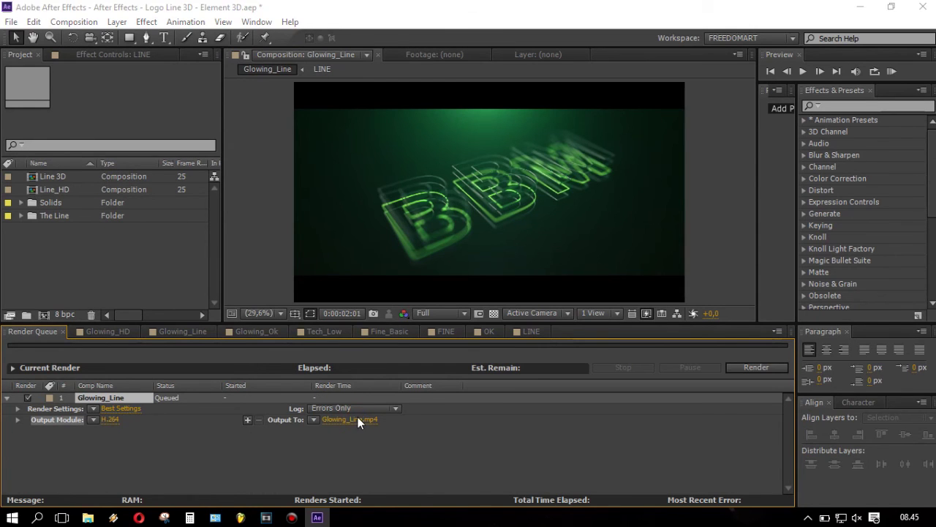
{"action": "left_click", "coordinate": [60, 140]}
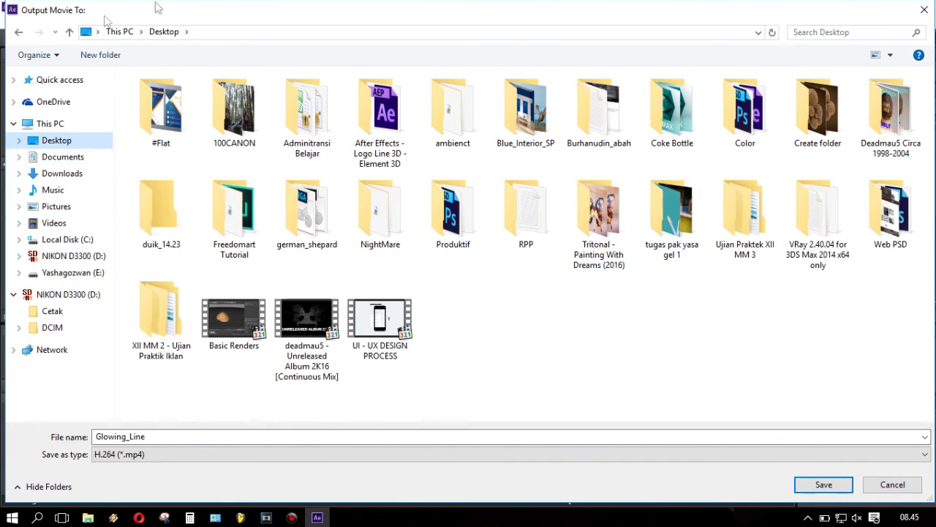
{"action": "left_click", "coordinate": [819, 479]}
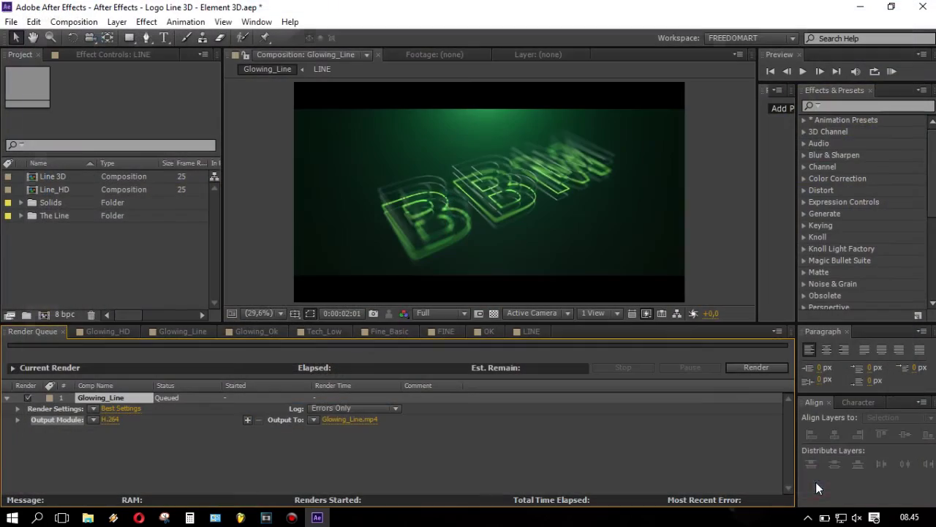
Step: Render the queued Glowing_Line composition and watch the THANKS FOR WATCHING outro play
{"action": "left_click", "coordinate": [757, 366]}
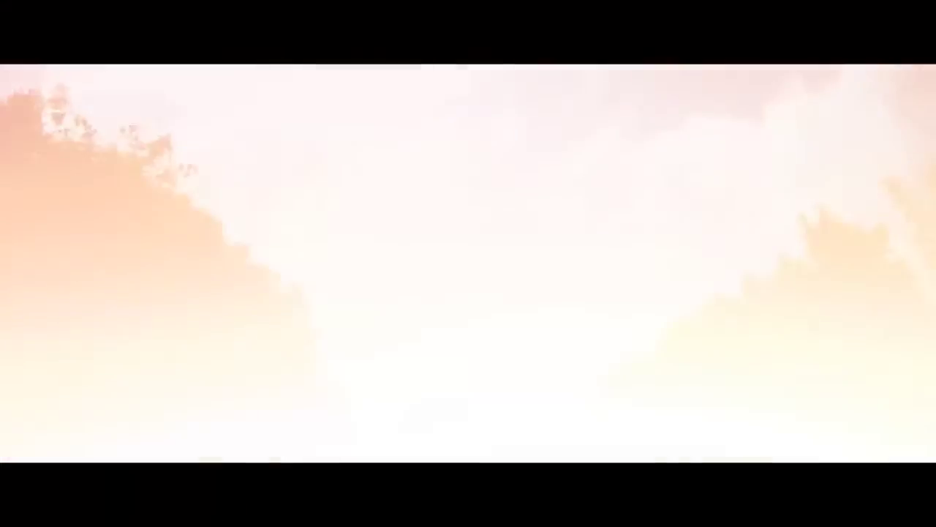